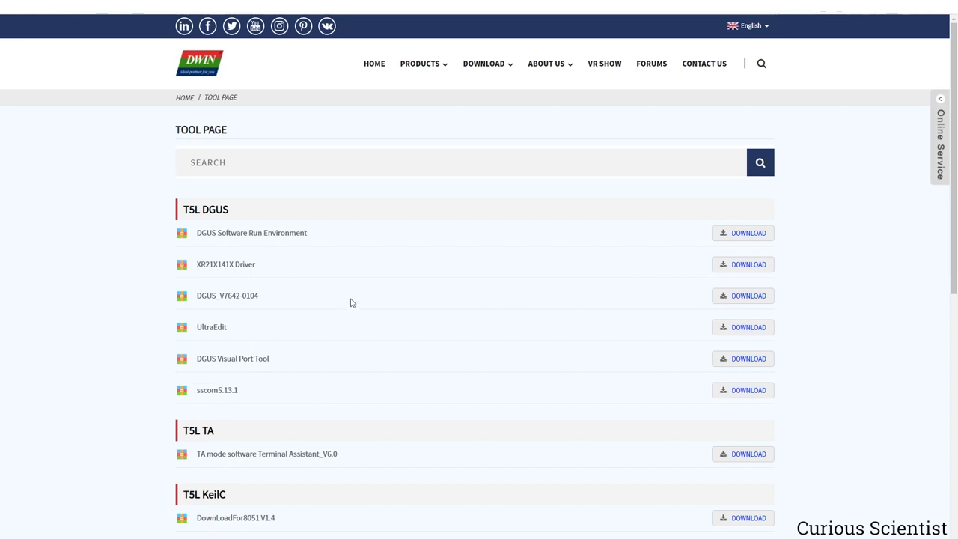
Step: Open the DGUS_V7642 folder inside the downloaded DGUS_V7642-0104 archive and launch the DGUS_V7.642 application
triple_click(192, 296)
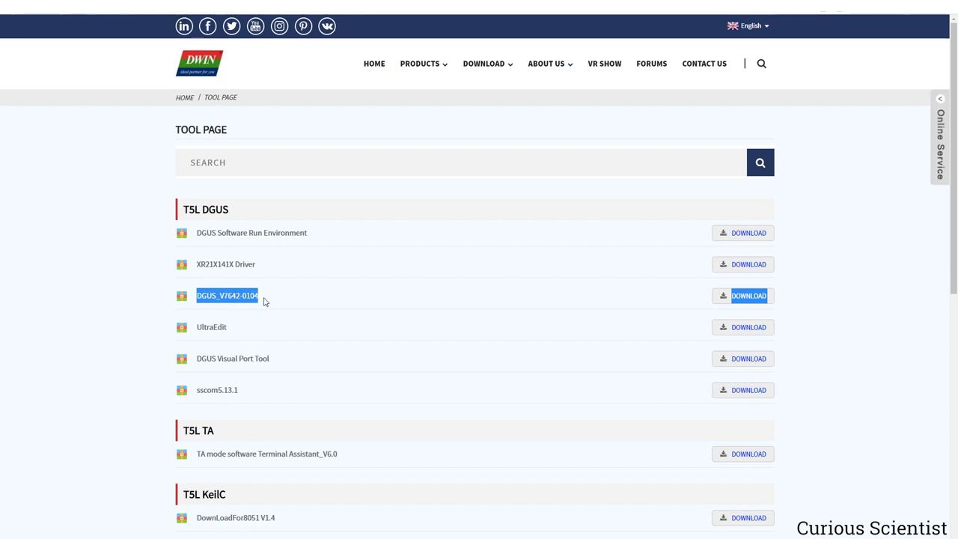
click(229, 299)
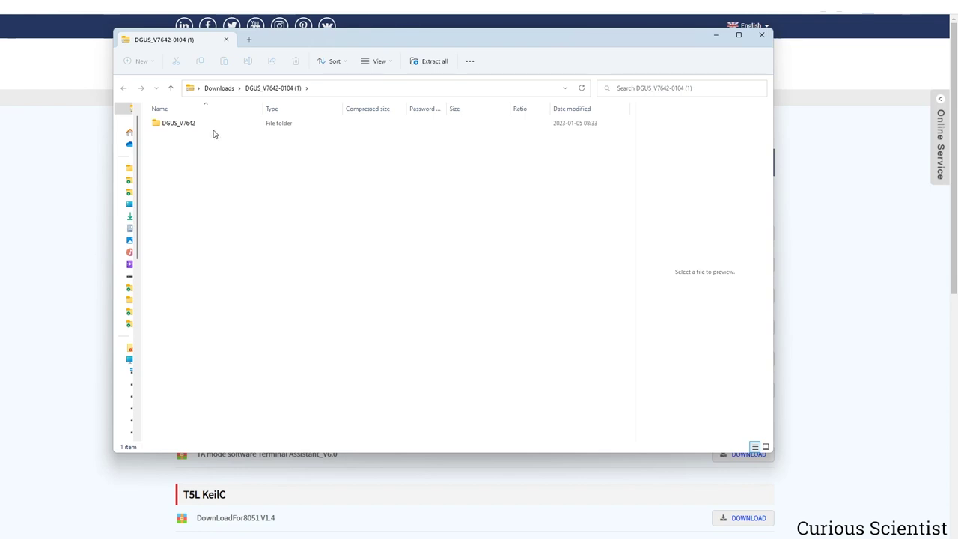
double_click(182, 126)
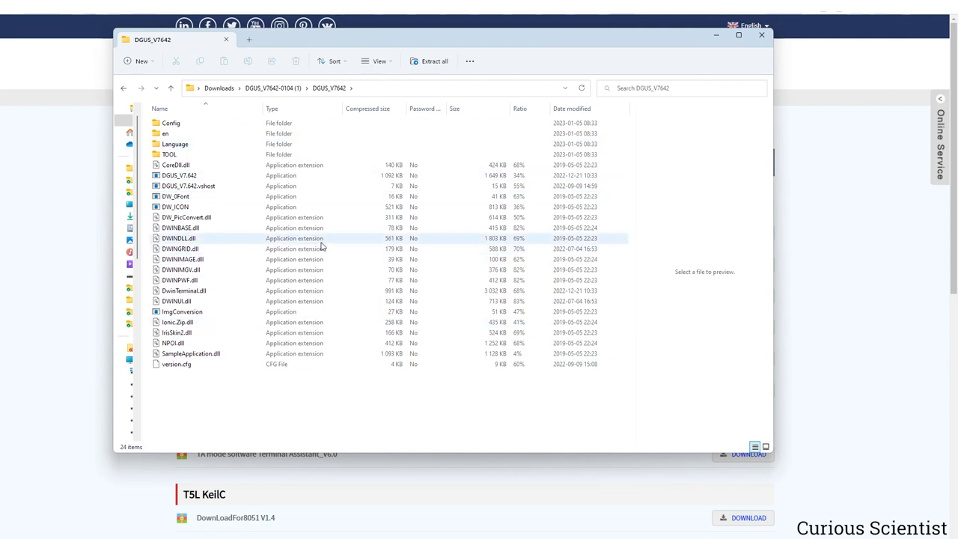
click(279, 88)
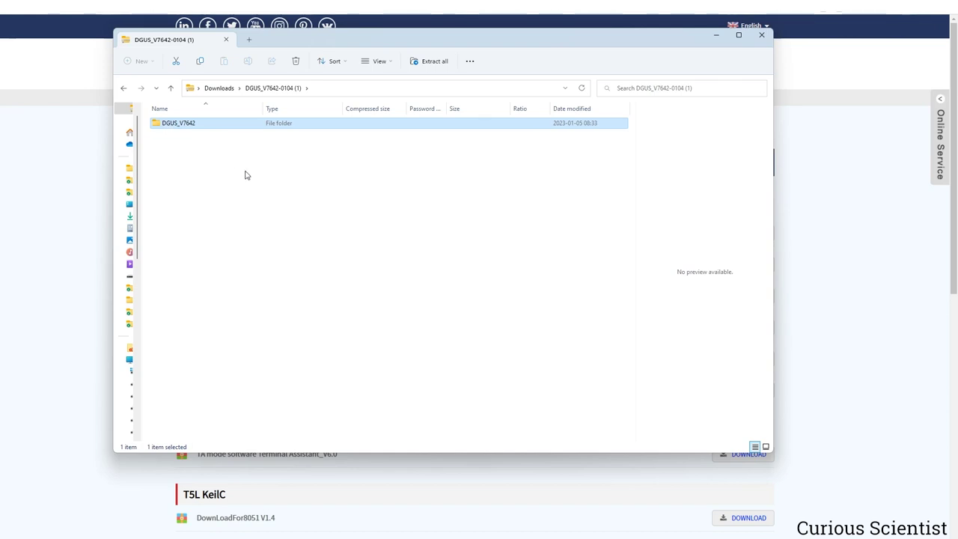
double_click(252, 126)
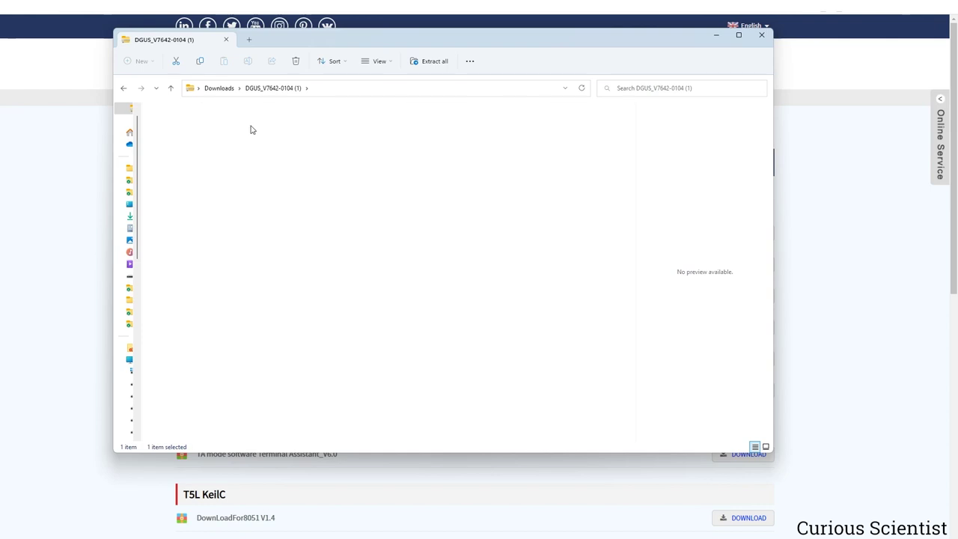
click(225, 177)
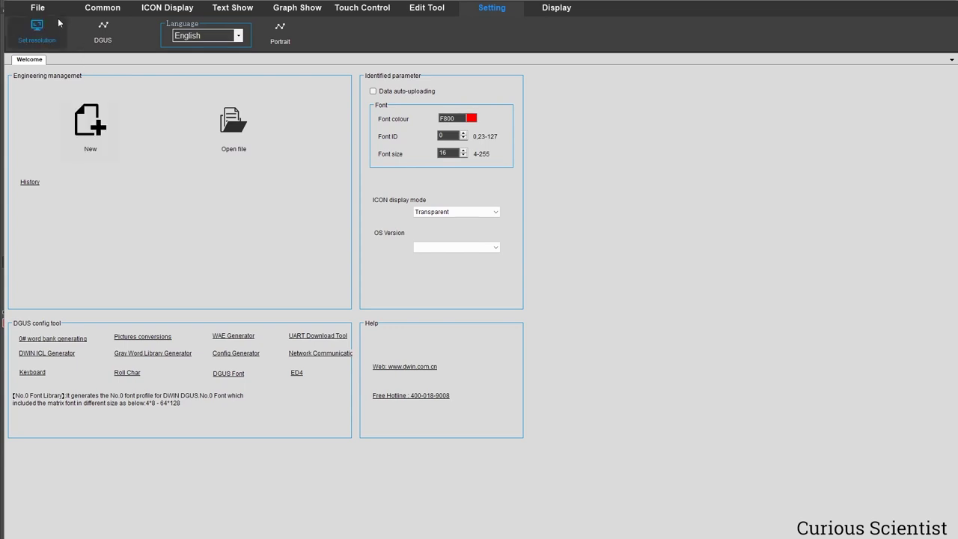
Step: Create a new project with a screen resolution of 800X480 pixels and a chosen project folder
click(41, 9)
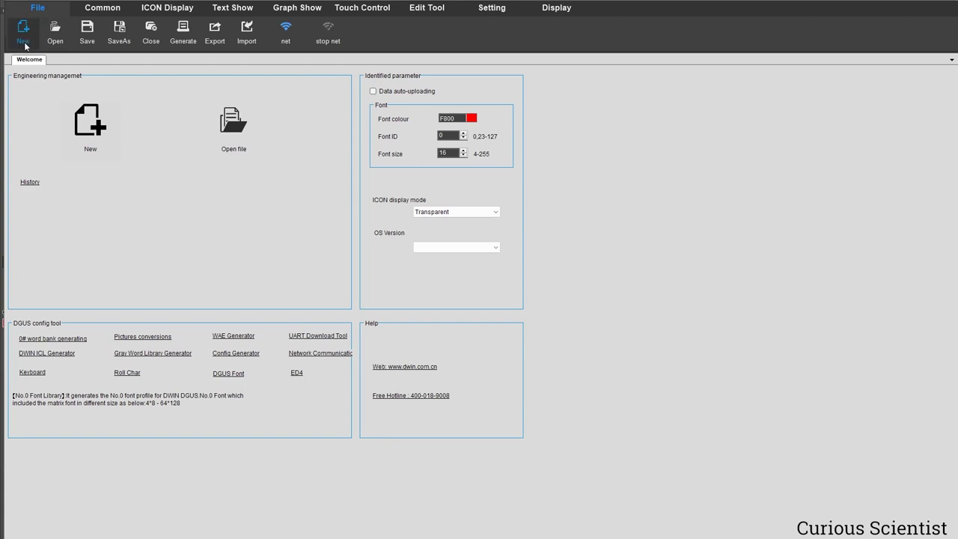
click(101, 127)
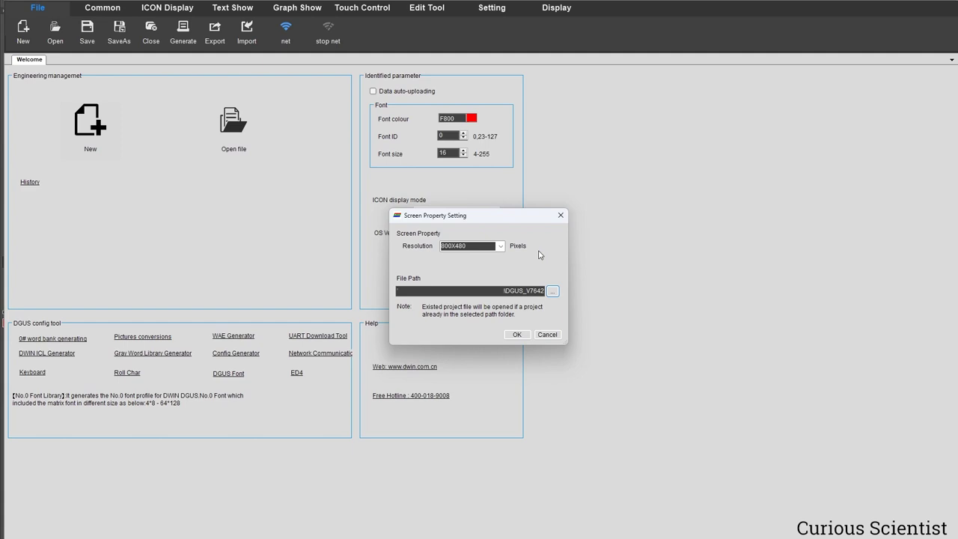
click(553, 292)
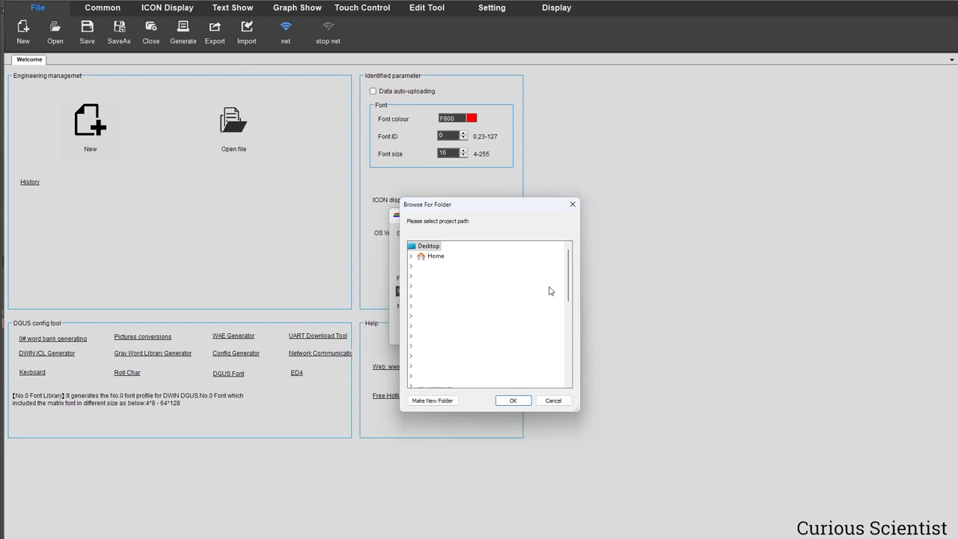
click(513, 401)
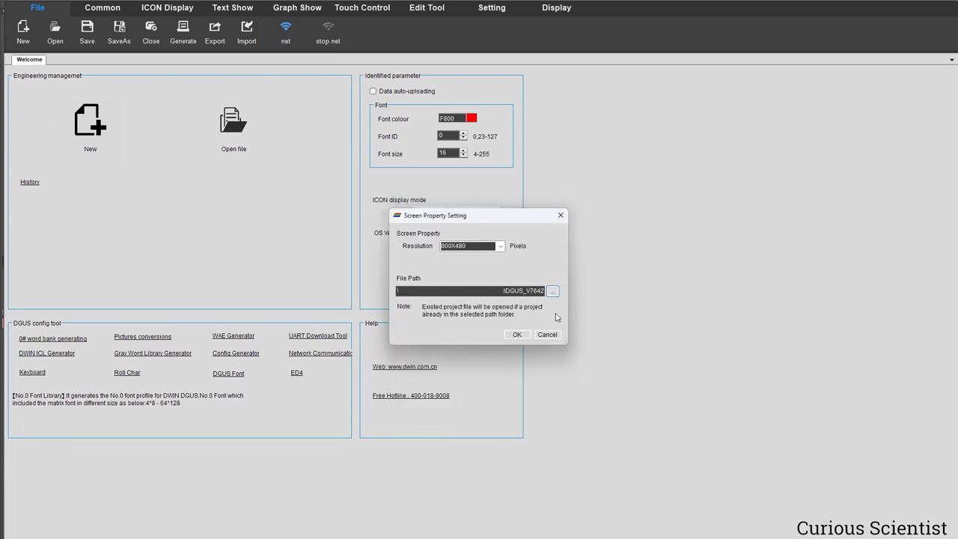
click(517, 334)
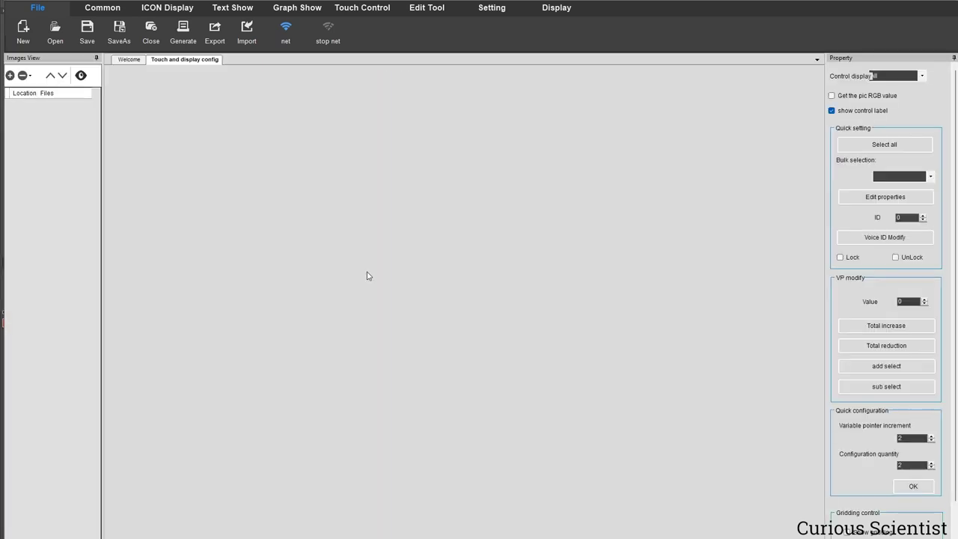
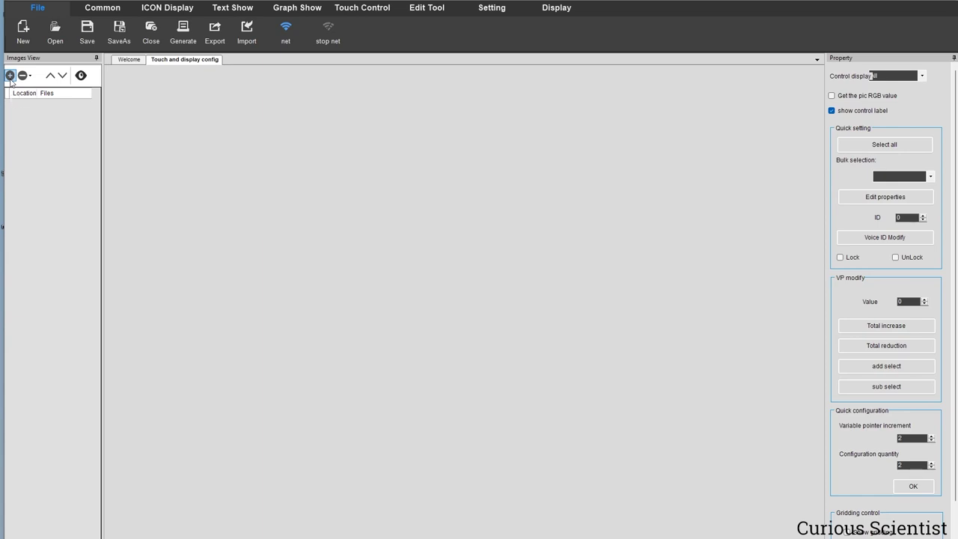
Step: Add the image 00_dwin_configTutorial from the project's DWIN_SET folder to the project's images
click(10, 76)
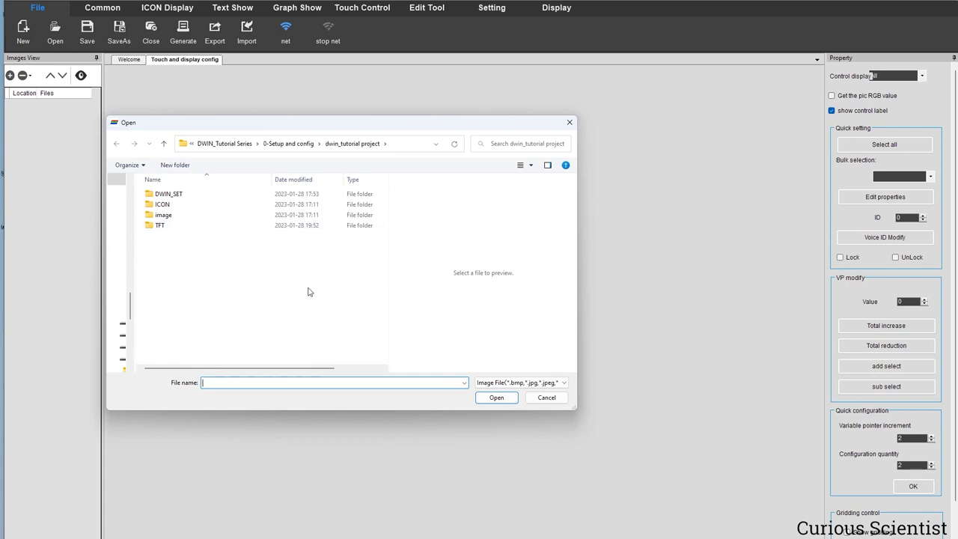
double_click(288, 198)
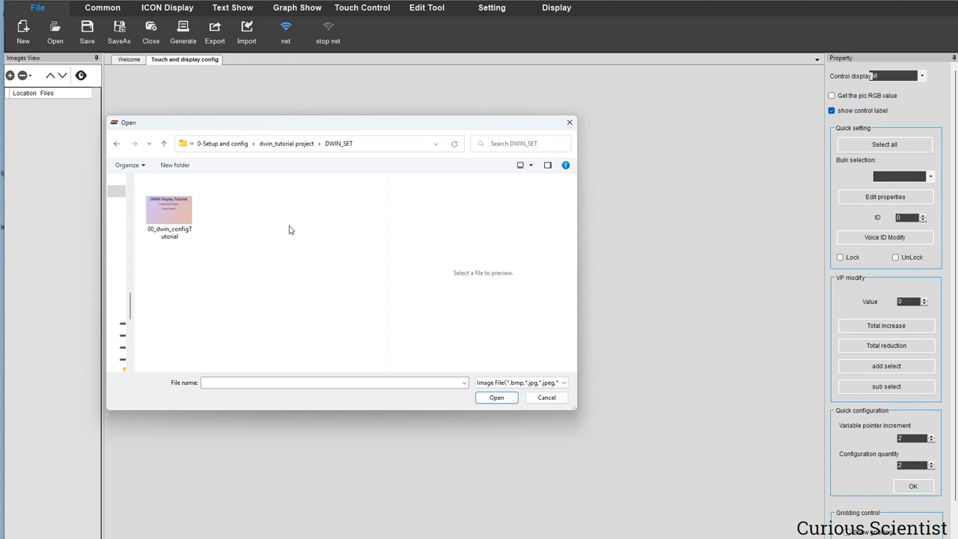
click(189, 221)
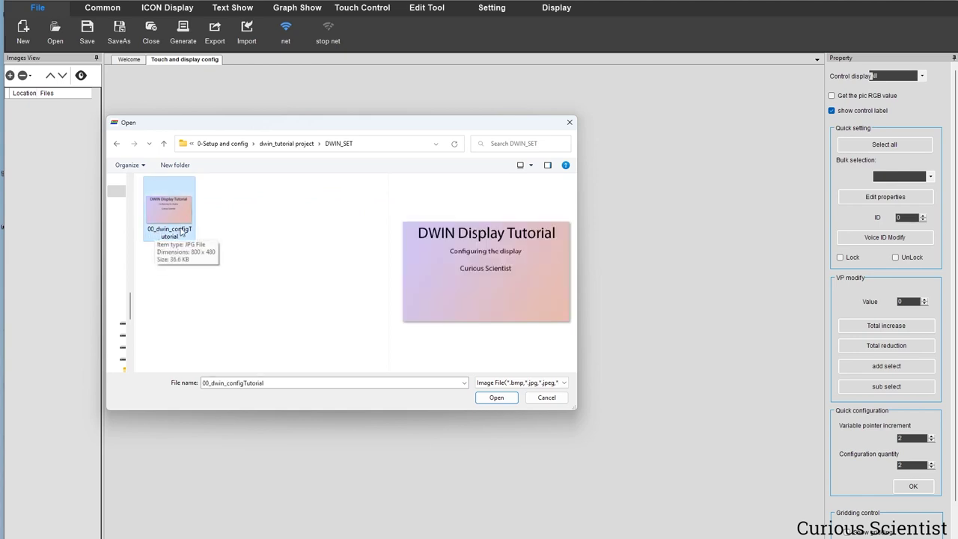
click(497, 397)
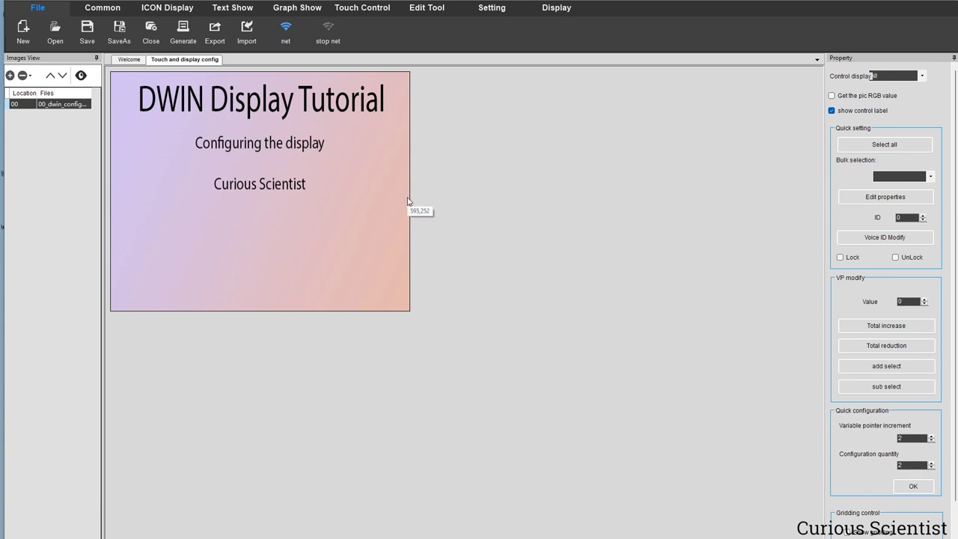
Step: Set the screen resolution of the open project to 800X480 pixels
click(492, 9)
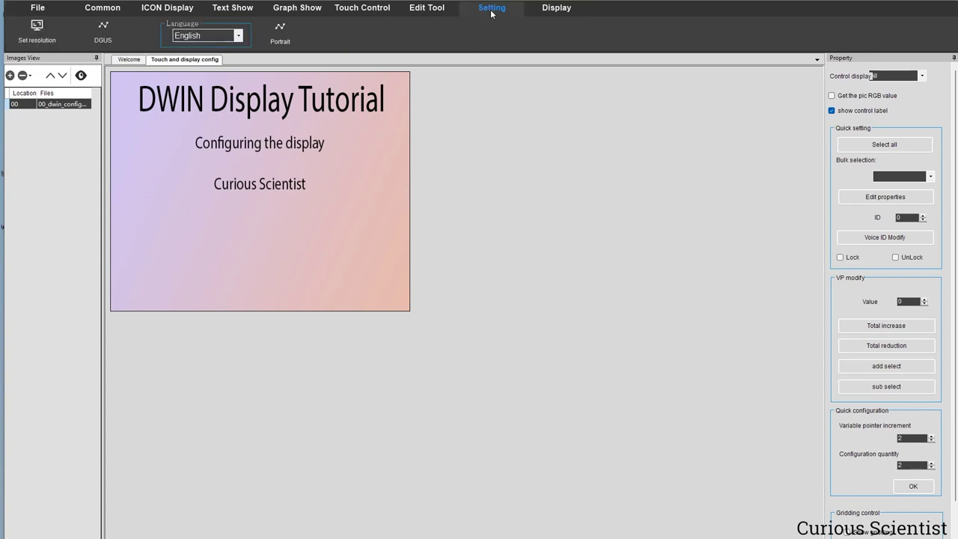
click(37, 34)
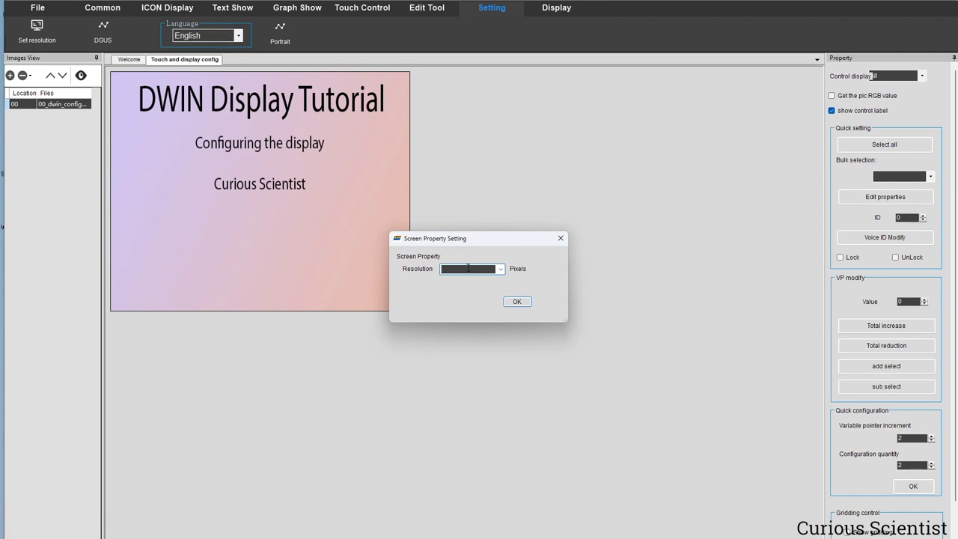
text(800)
click(524, 305)
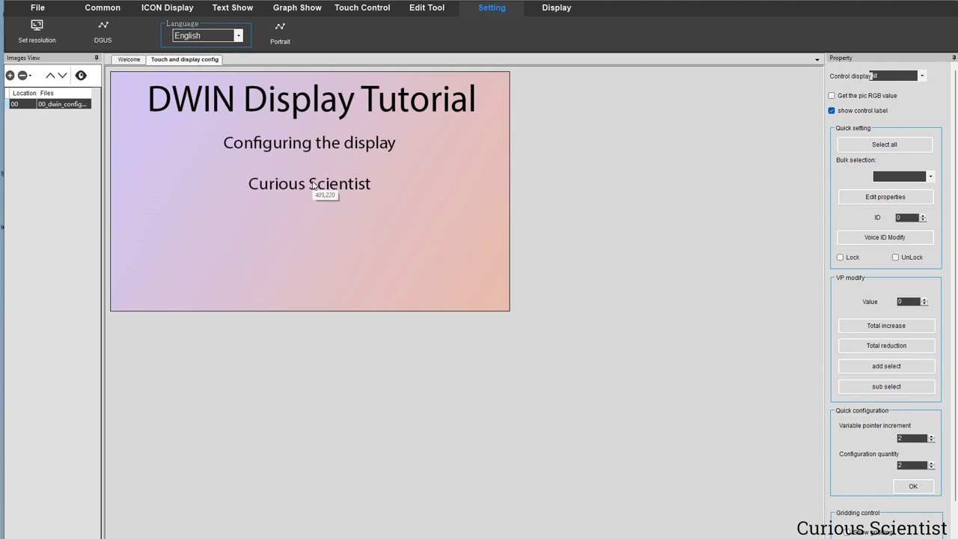
Step: Start the DWIN ICL Generator and load the picture 00_dwin_configTutorial from the DWIN_SET folder
click(128, 59)
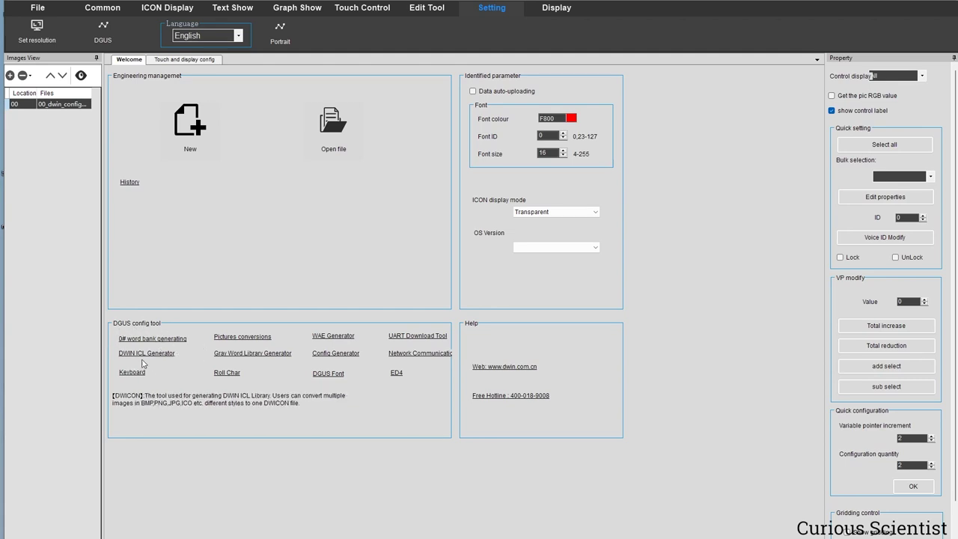
click(165, 357)
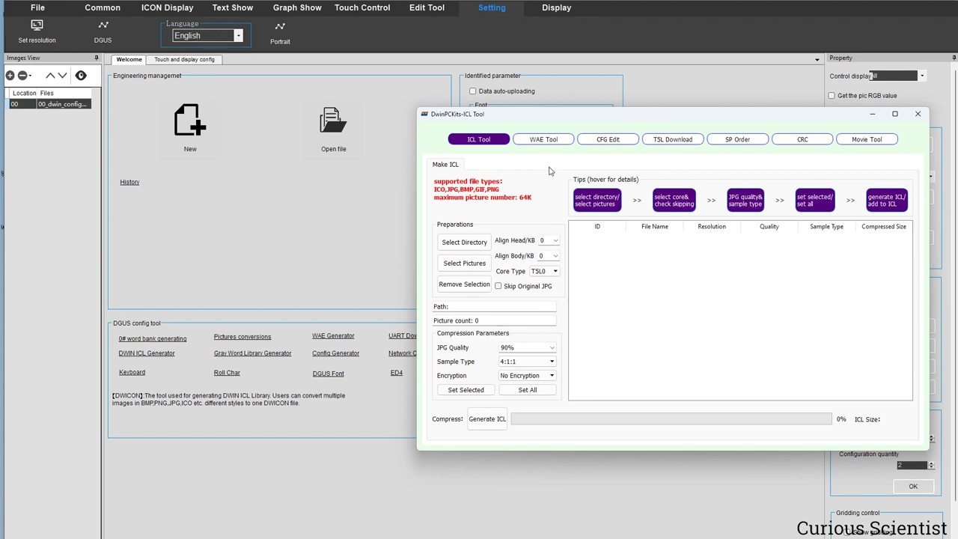
click(483, 266)
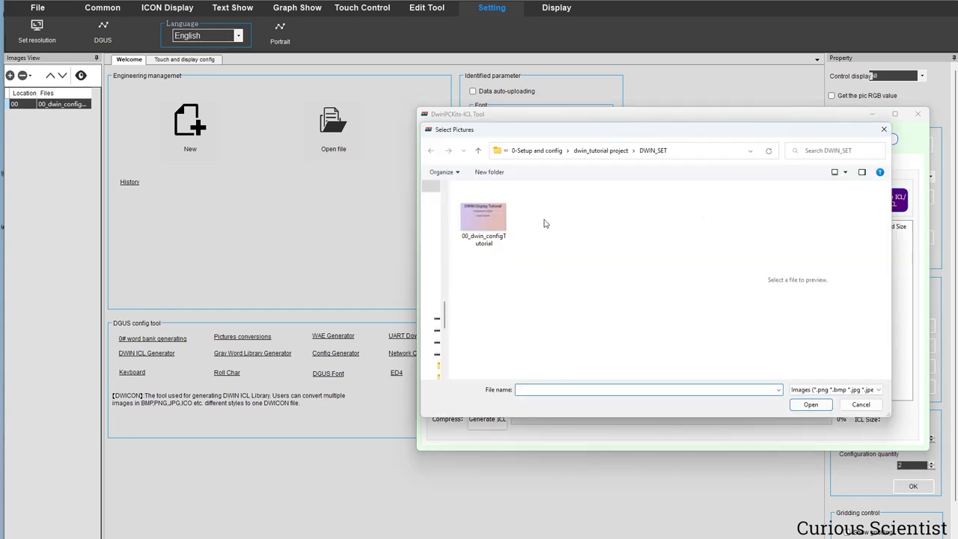
click(490, 226)
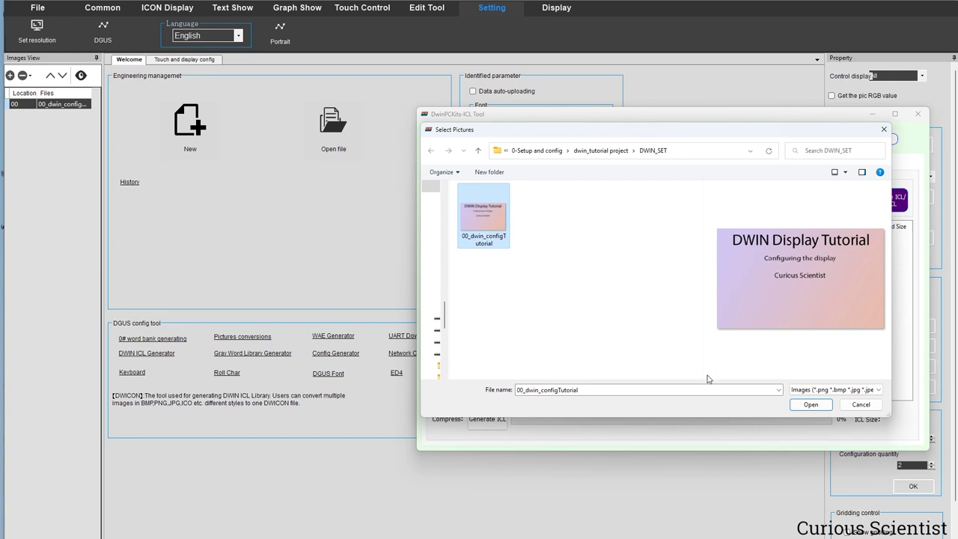
click(811, 405)
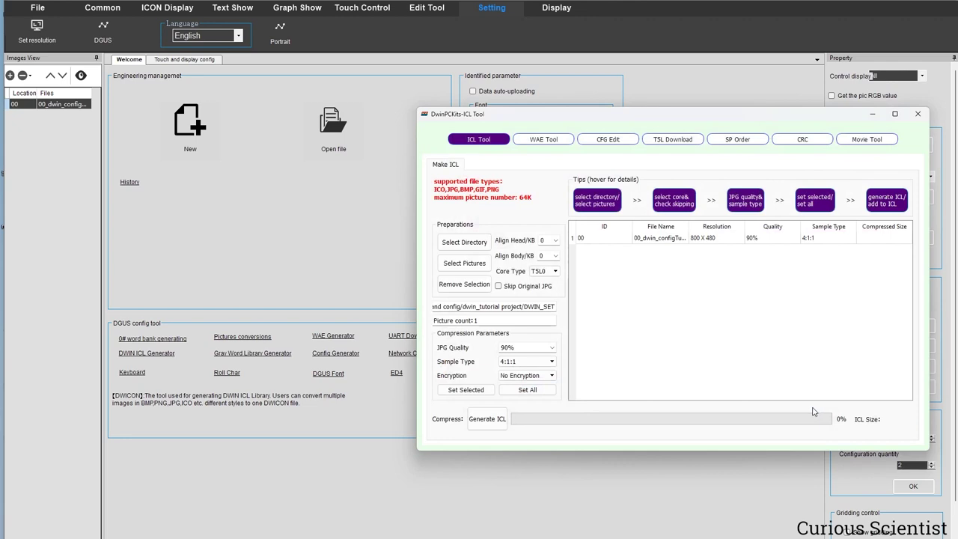
Step: Generate the ICL file from the loaded picture, saving it over the file 32 in the DWIN_SET folder
click(675, 238)
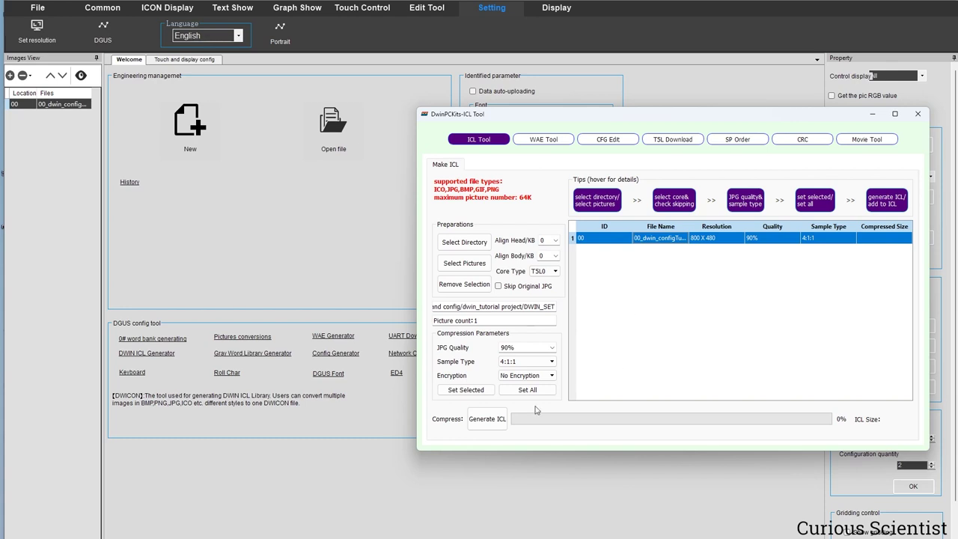
click(487, 420)
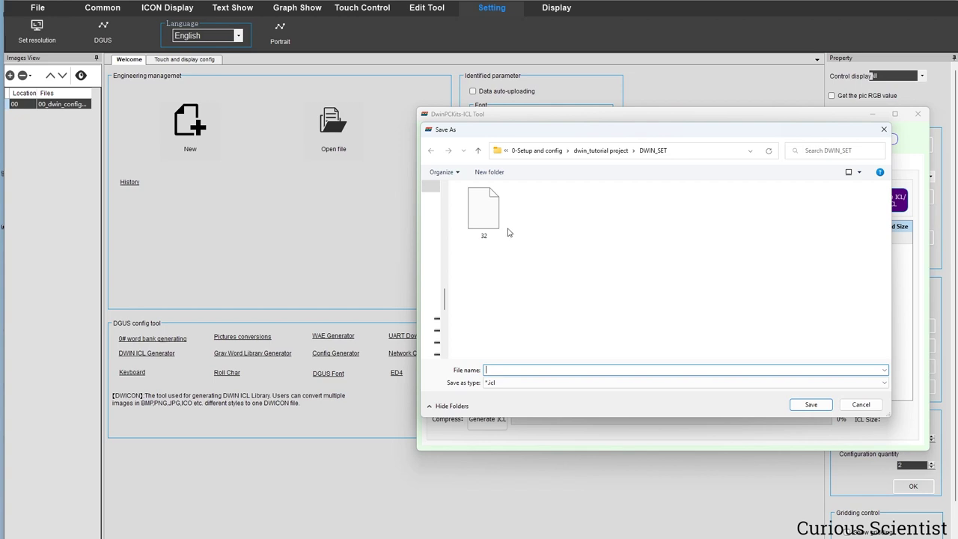
click(484, 225)
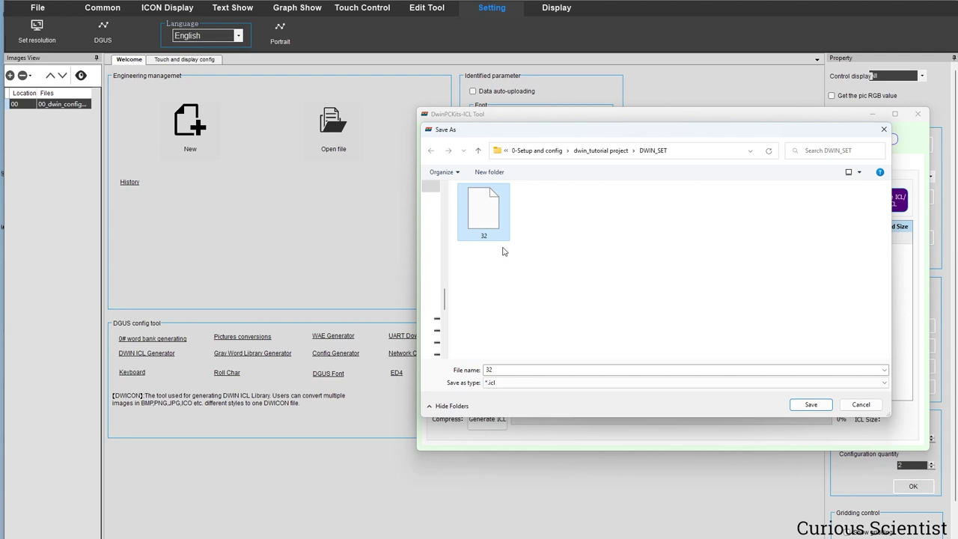
click(810, 405)
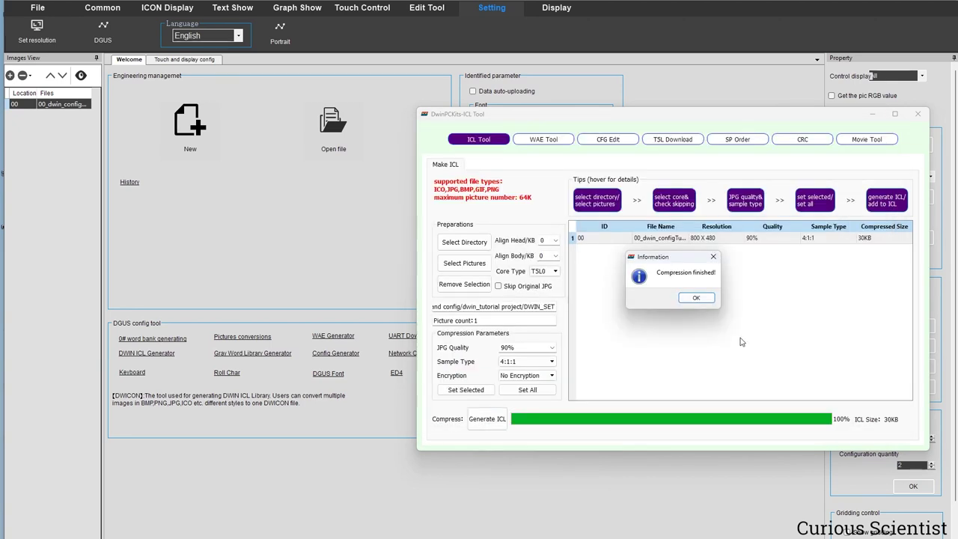
click(696, 299)
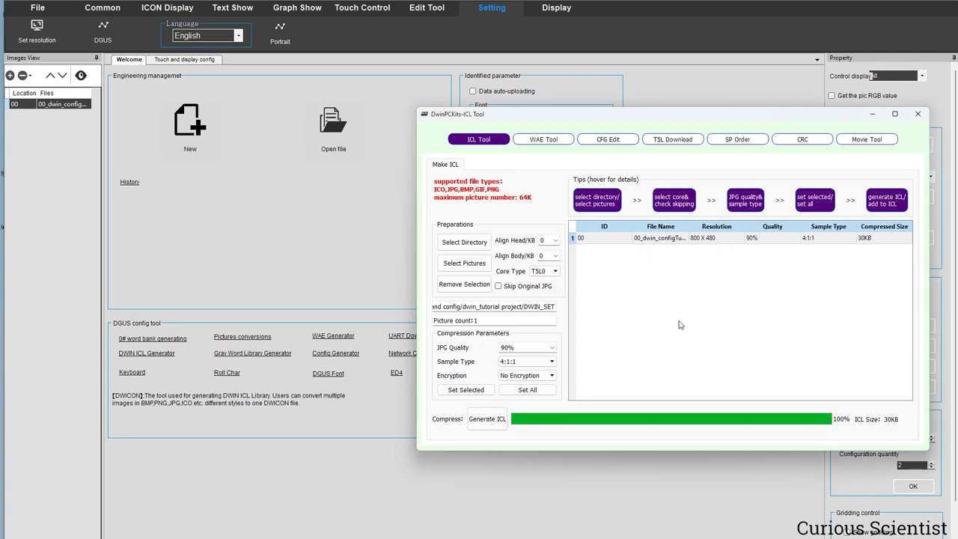
Step: In the CFG editor, set touch-sensitive variable changes update to Auto, touch sound to Off and the baud rate to 9600
click(609, 142)
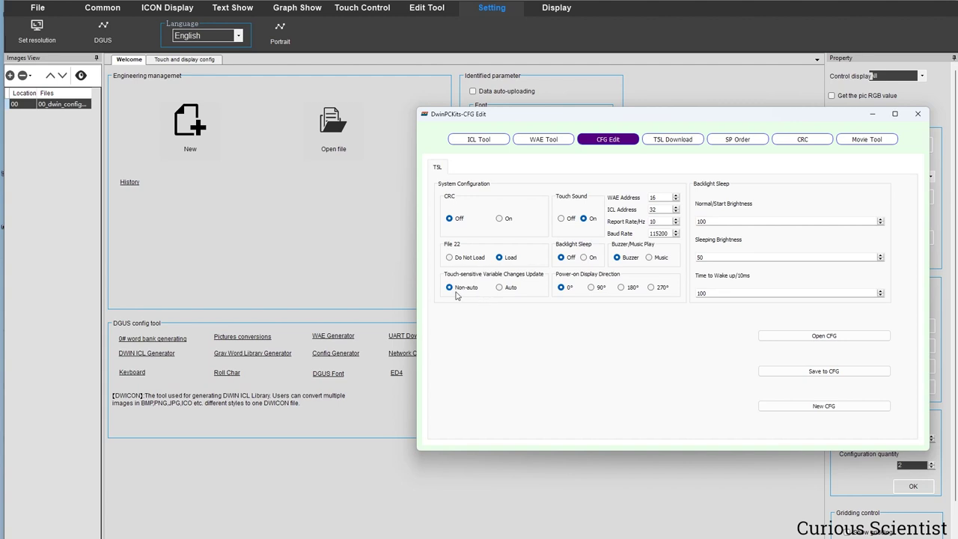
click(500, 288)
click(562, 218)
drag(650, 233, 673, 233)
text(9600)
Step: Save the settings as a new CFG file named T5LCFG in the DWIN_SET folder and close the configuration tool
click(834, 413)
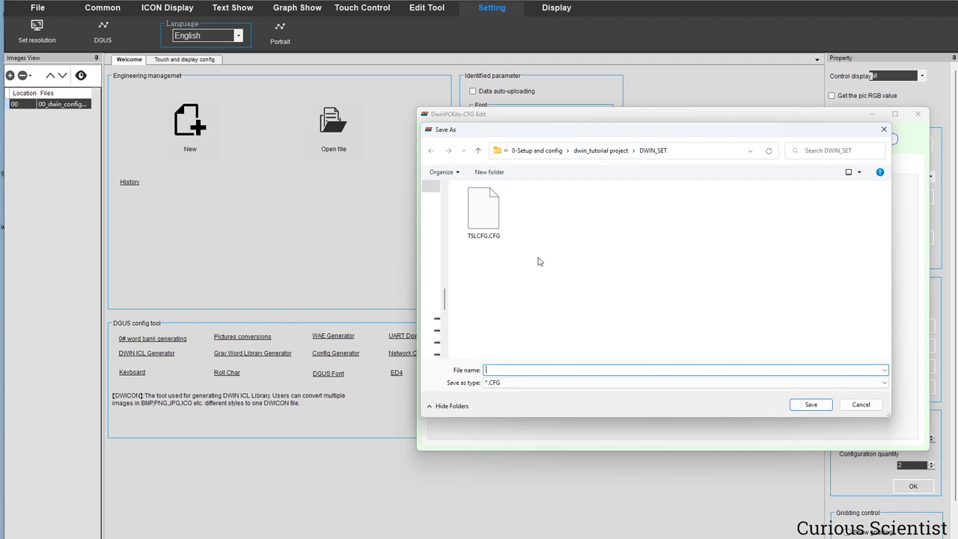
click(494, 229)
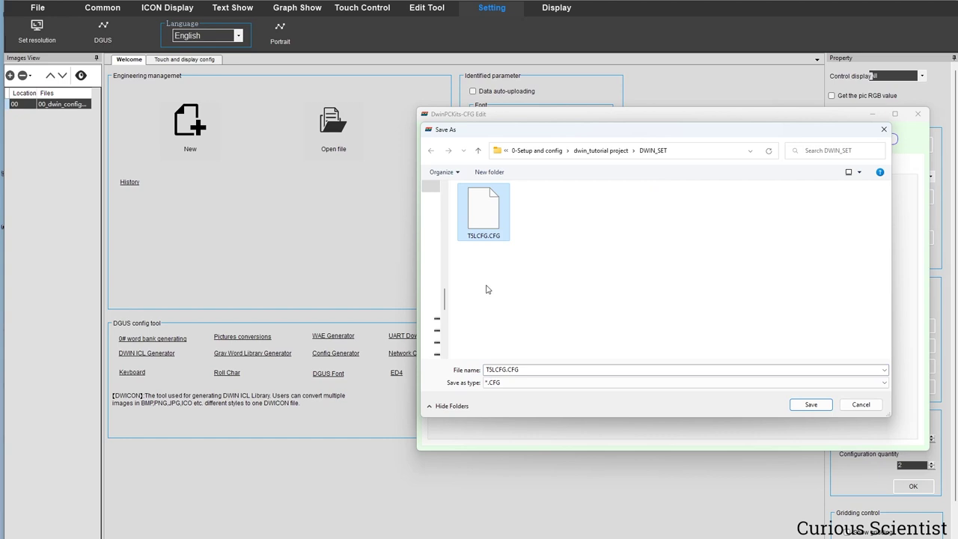
click(507, 369)
click(507, 369)
drag(507, 369, 543, 369)
key(BackSpace)
click(576, 342)
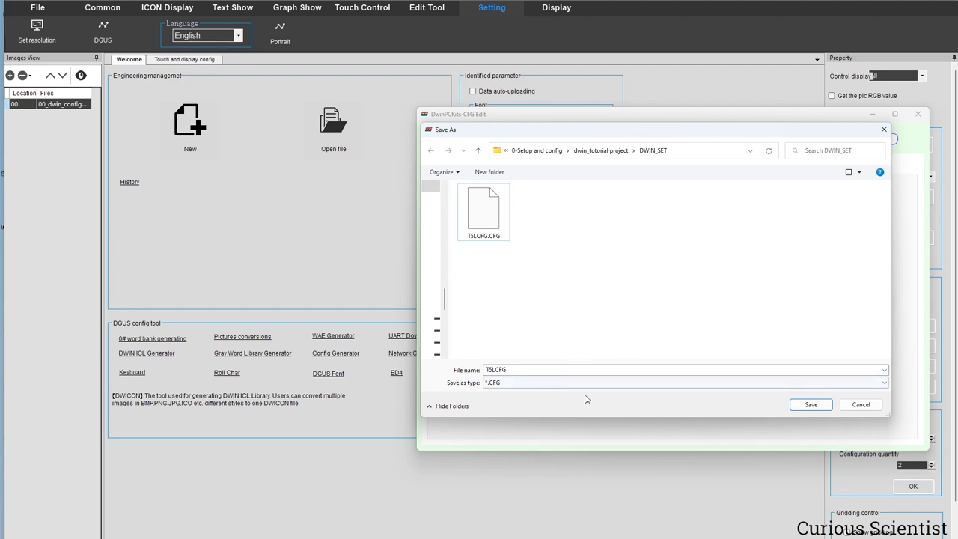
click(812, 405)
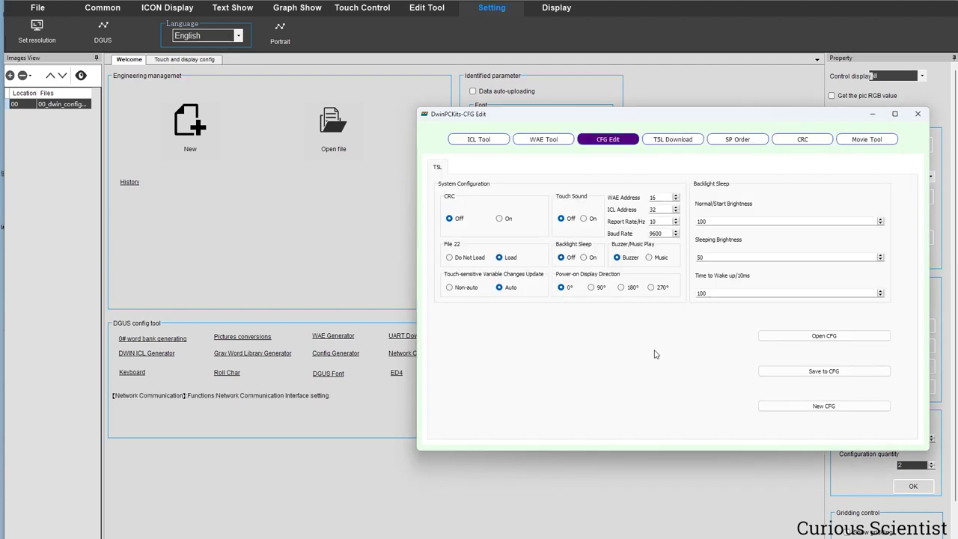
click(918, 113)
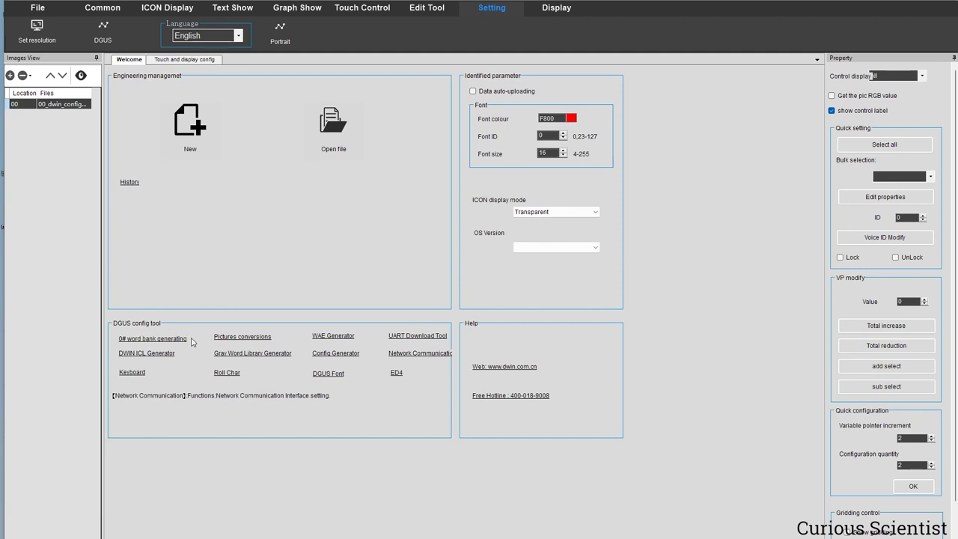
Step: Open the 0# word bank generating tool and try the OpenSymbol font for the character preview
mouse_move(148, 343)
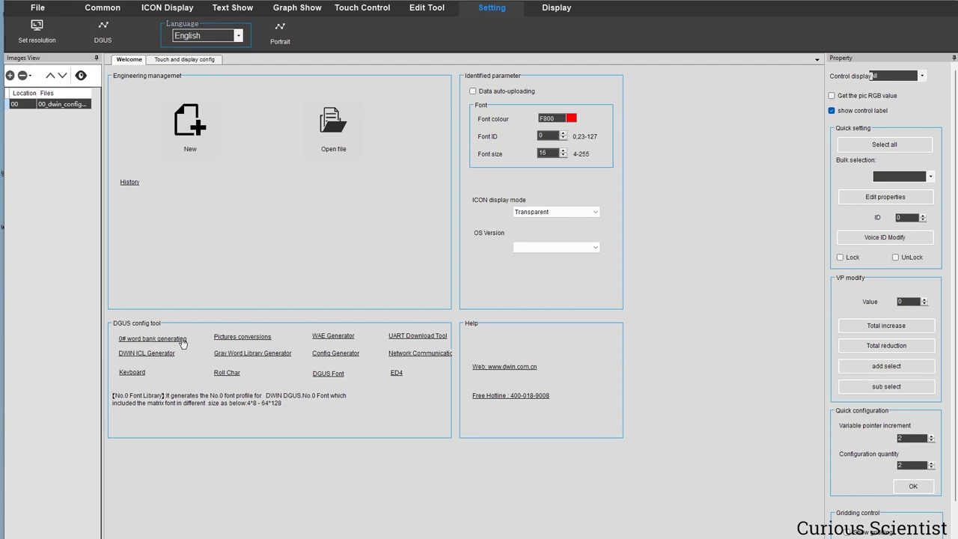
click(182, 343)
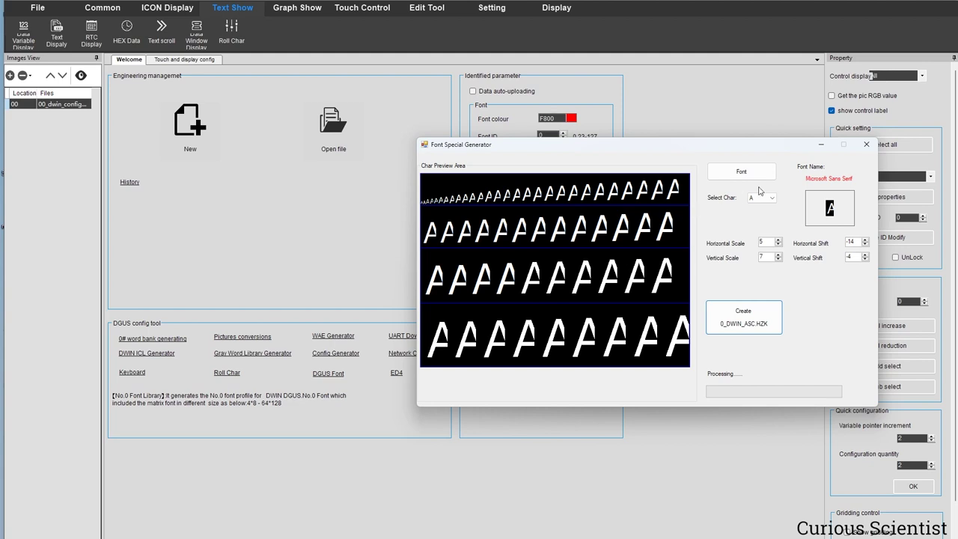
click(741, 173)
scroll(502, 244, down, 4)
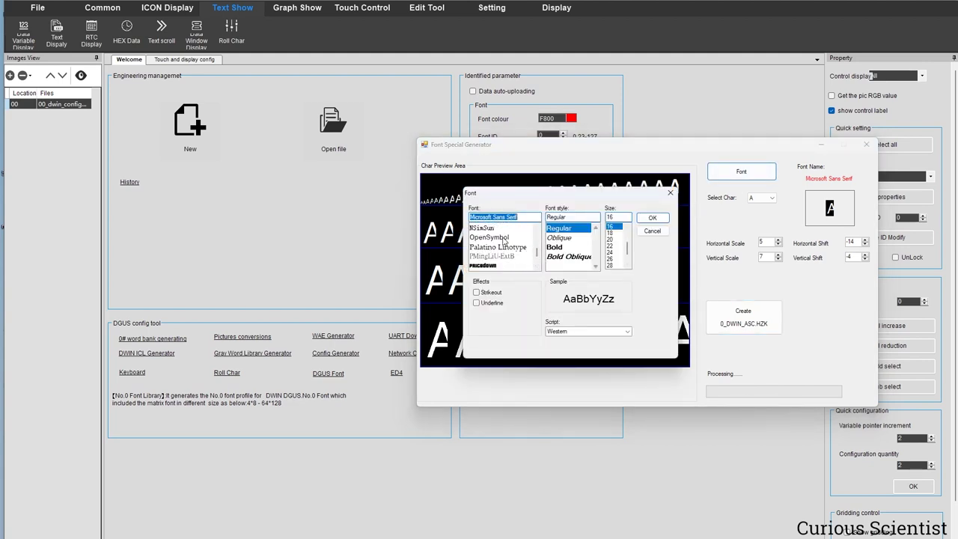
click(504, 239)
click(654, 219)
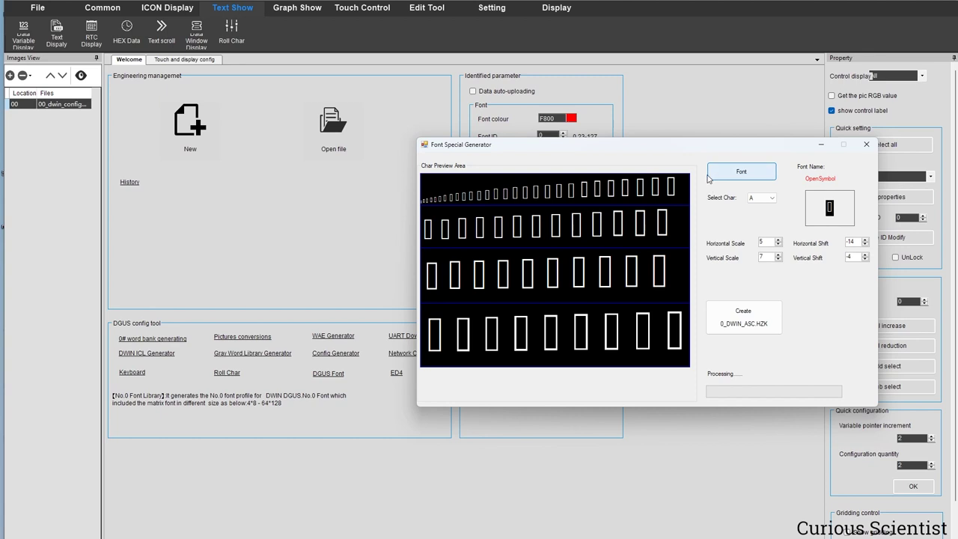
Step: Change the generator's font to Georgia and preview the character W
click(737, 174)
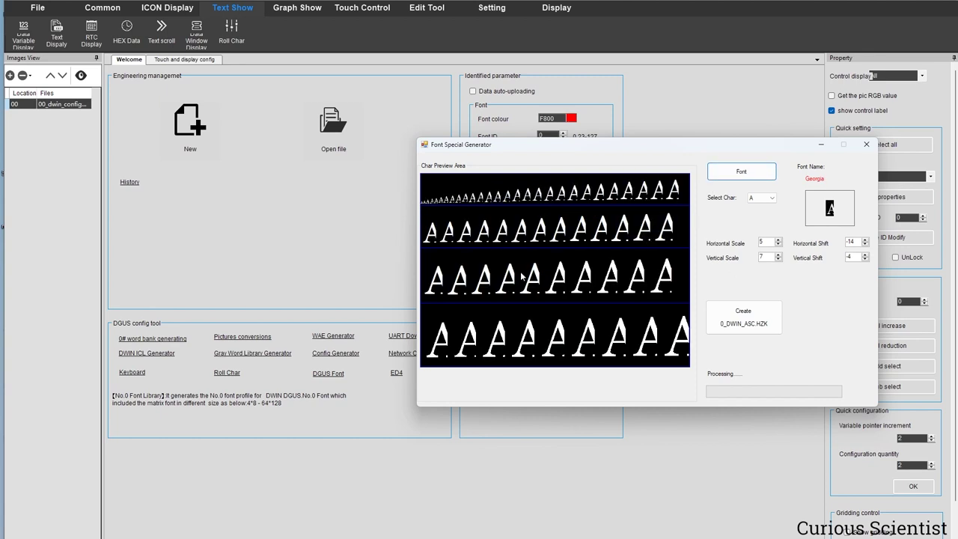
click(772, 199)
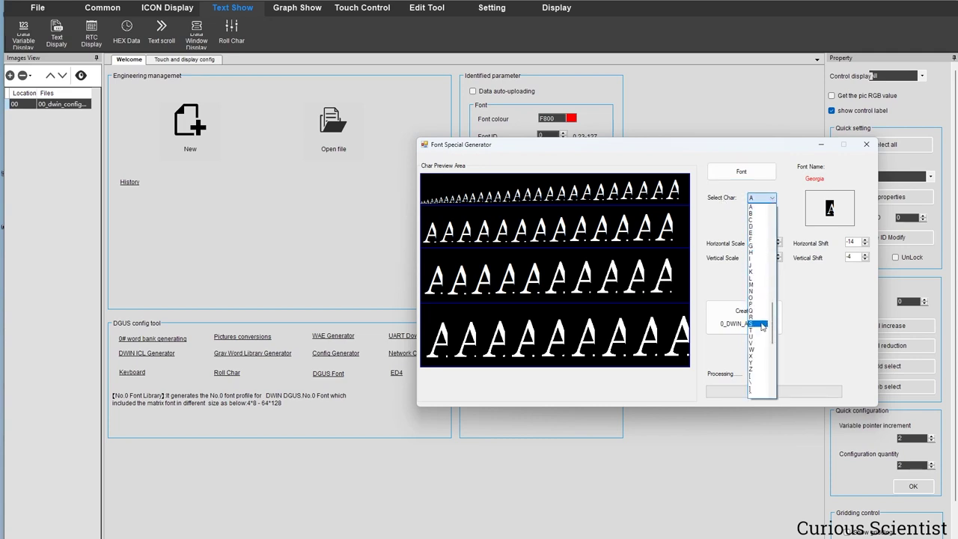
click(757, 350)
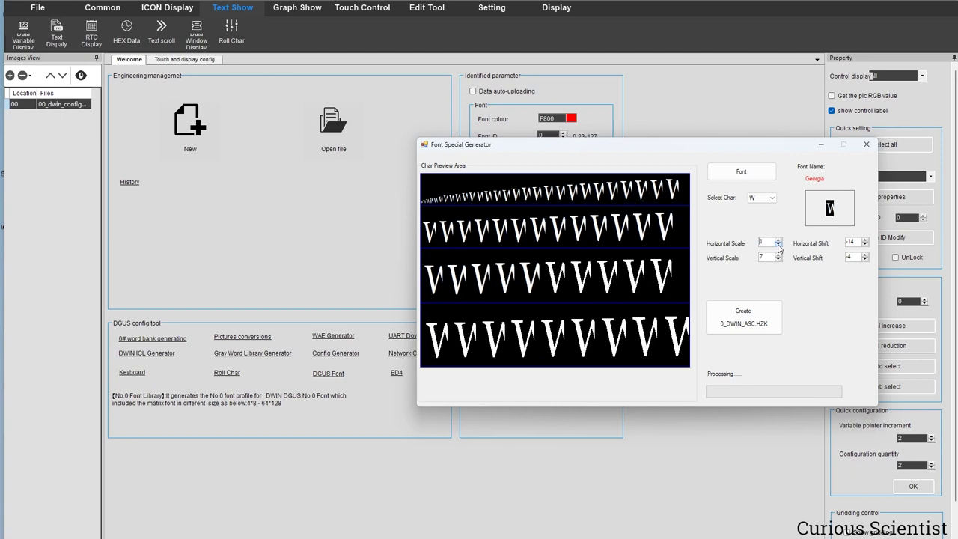
Step: Set the font's horizontal scale to -8 so the wide character W fits its cell
double_click(779, 247)
double_click(778, 244)
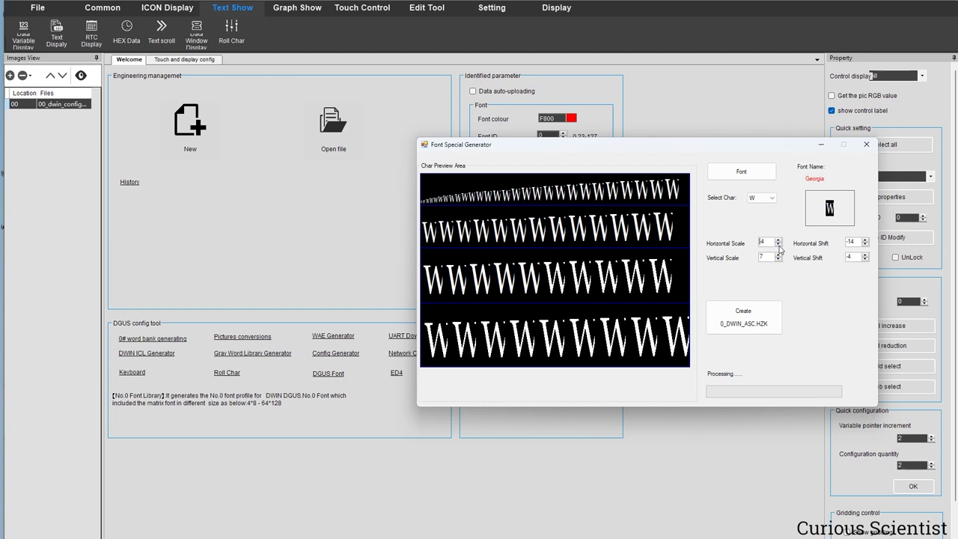
double_click(779, 244)
click(778, 244)
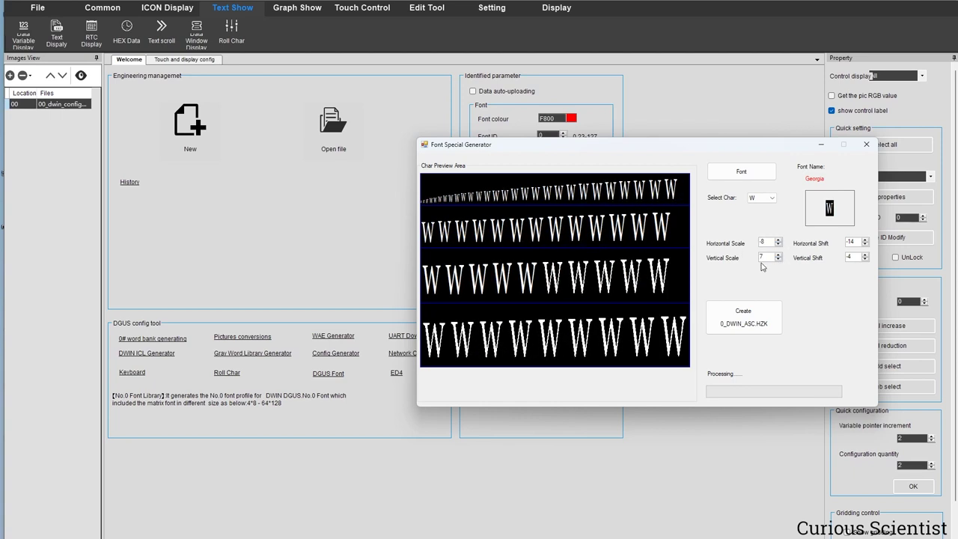
Step: Set the font's vertical scale to 0
text(-)
key(BackSpace)
click(779, 260)
click(779, 260)
click(779, 259)
click(779, 260)
click(778, 259)
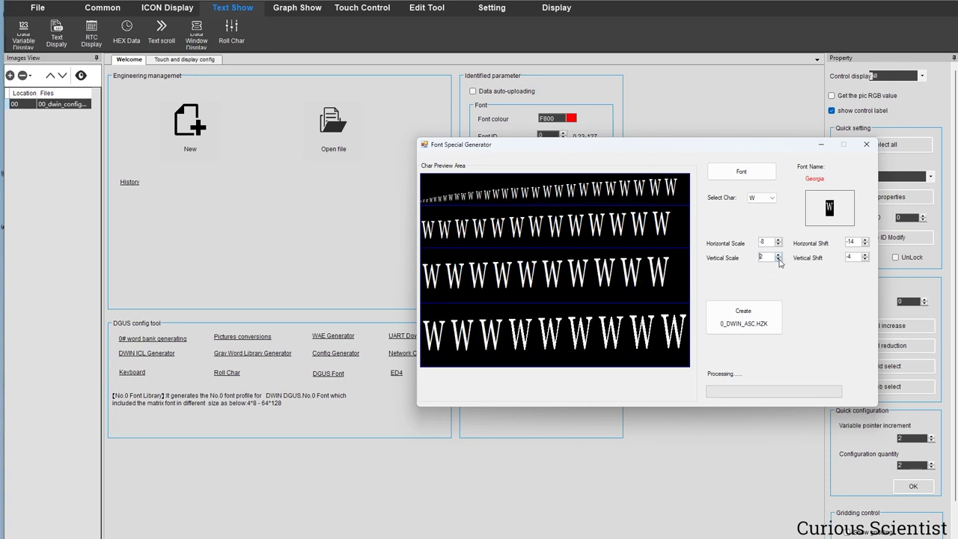
click(779, 259)
click(779, 260)
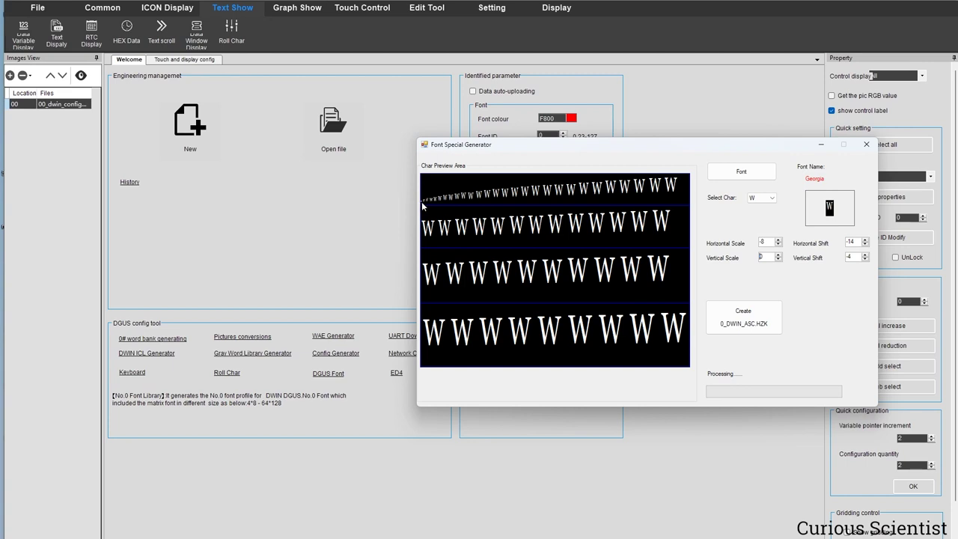
Step: Set the font's horizontal shift to 0 and create the font file 0_DWIN_ASC.HZK
click(866, 242)
click(866, 242)
click(866, 242)
click(865, 242)
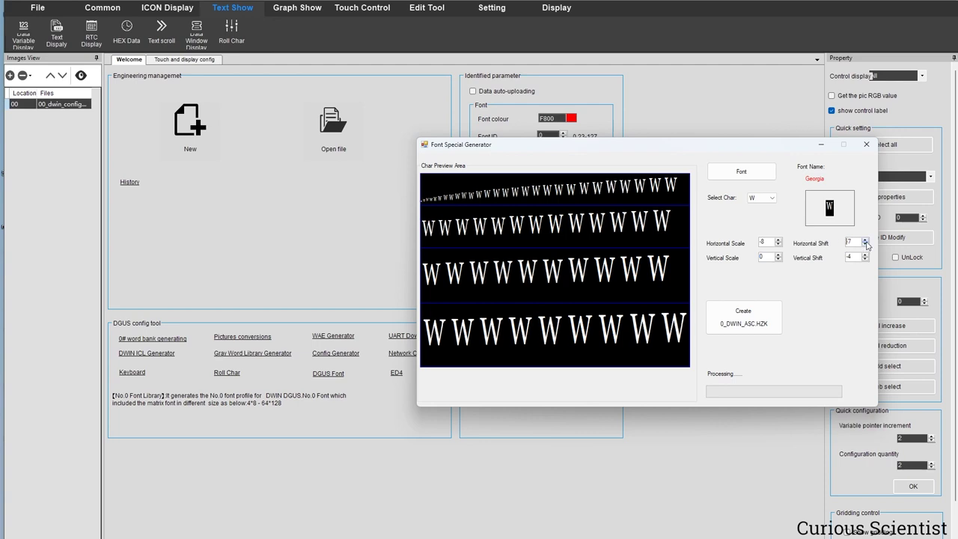
click(866, 241)
click(866, 242)
click(866, 242)
click(866, 241)
click(866, 242)
click(865, 242)
click(866, 242)
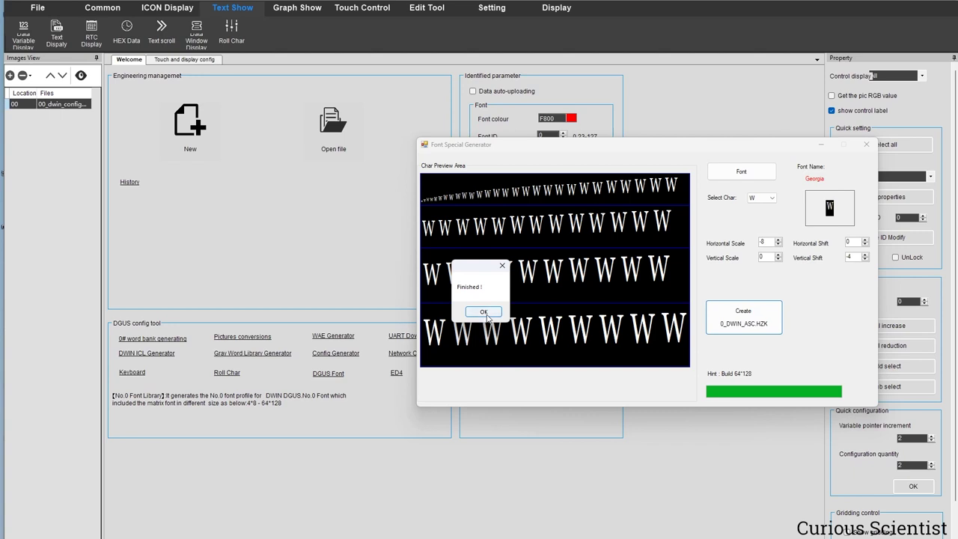
click(484, 313)
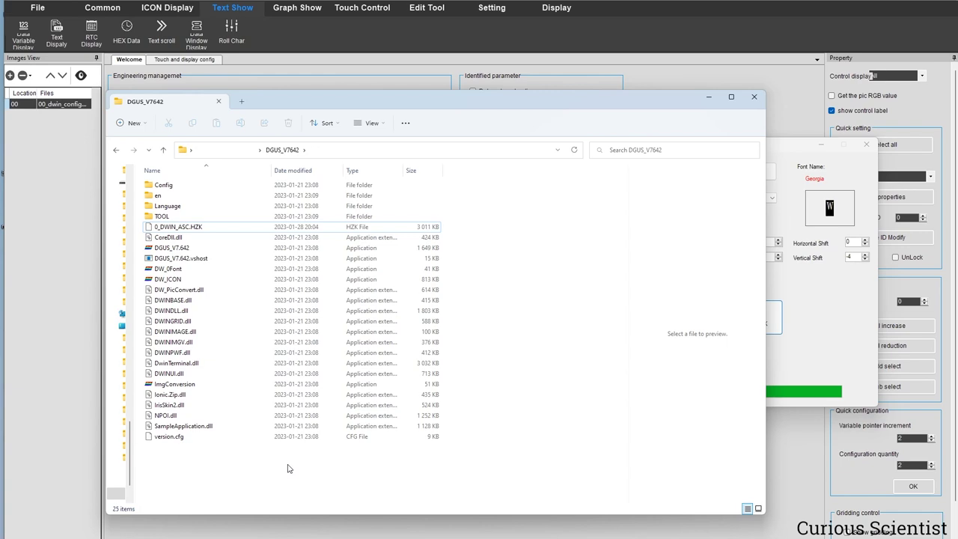
Step: Put the generated 0_DWIN_ASC.HZK from the DGUS_V7642 folder into the project's DWIN_SET folder
click(254, 248)
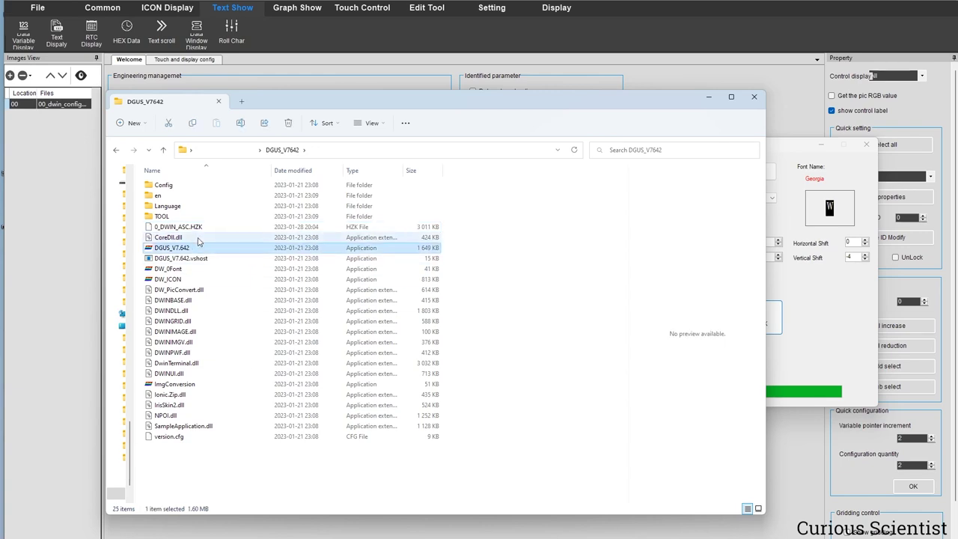
click(247, 230)
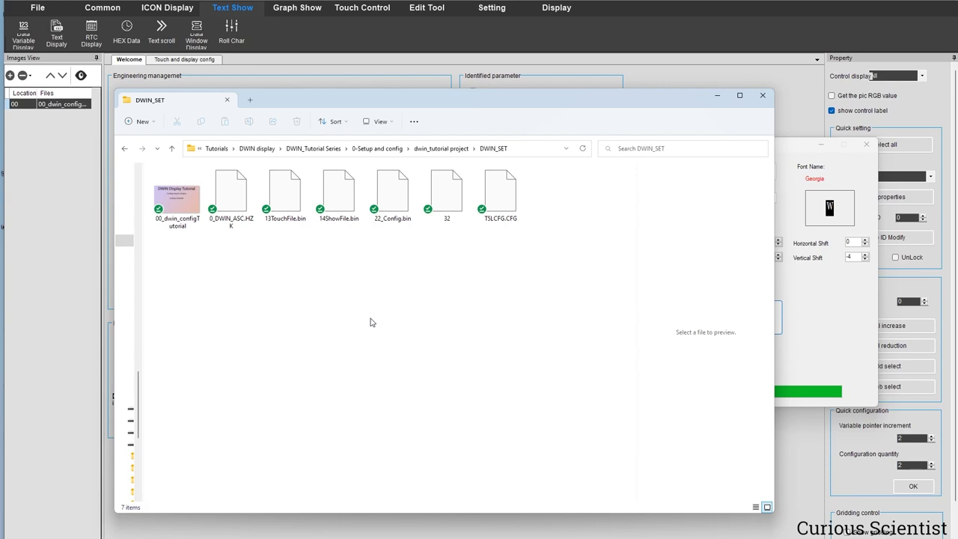
click(237, 203)
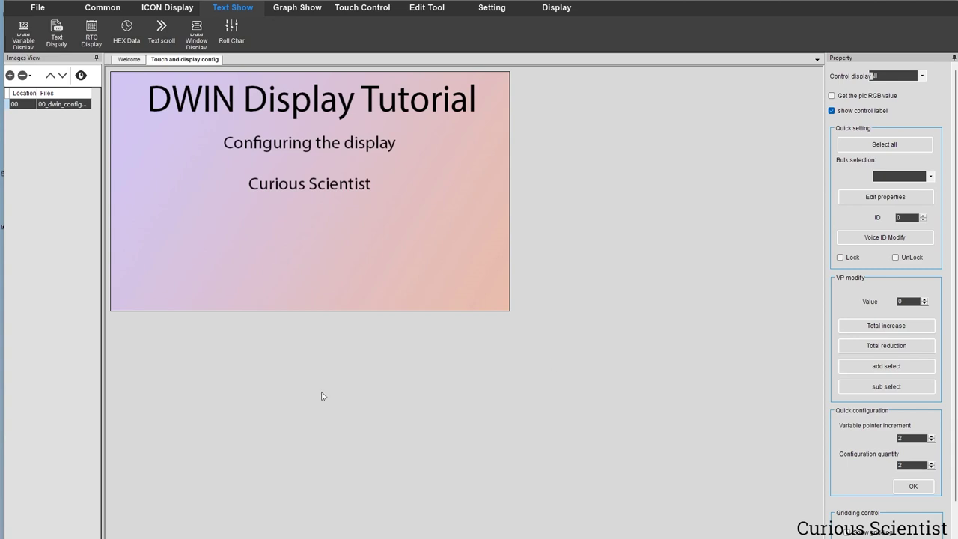
Step: Generate the project's config files and check 13TouchFile.bin, 14ShowFile.bin and 22_Config.bin in the DWIN_SET folder
click(37, 8)
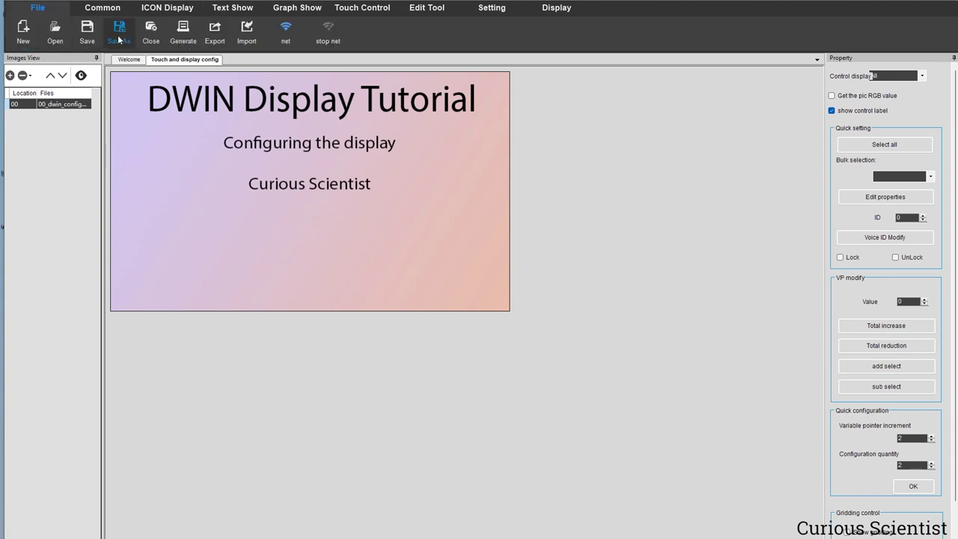
click(187, 33)
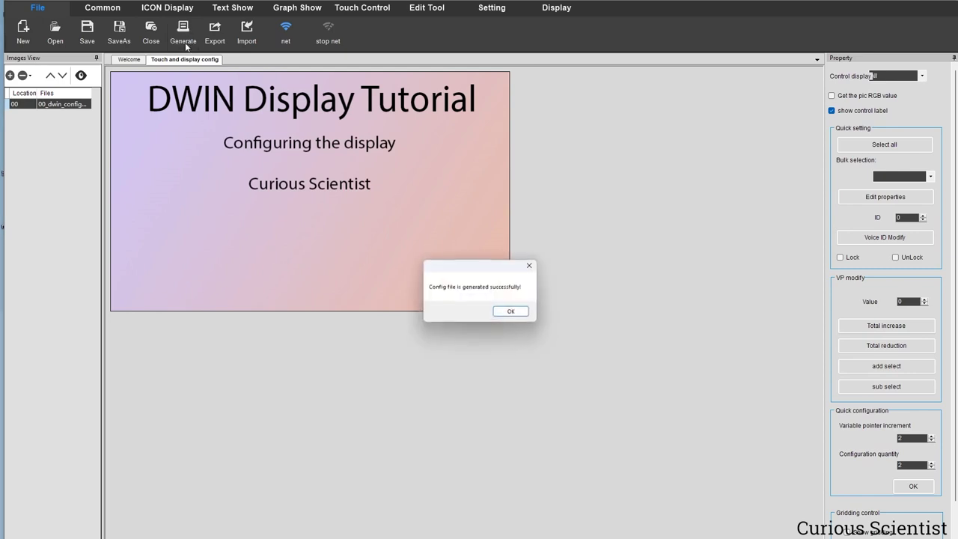
click(513, 313)
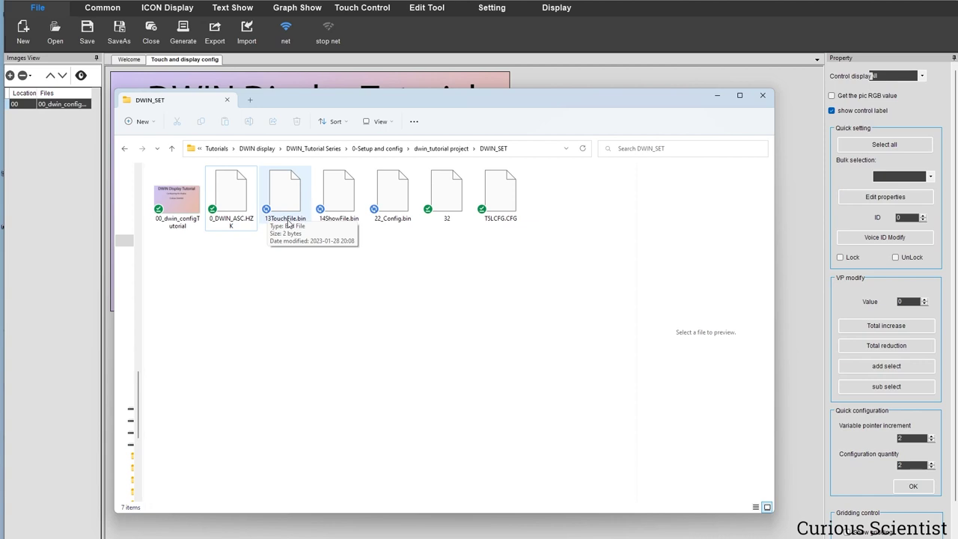
drag(292, 280, 389, 177)
click(355, 277)
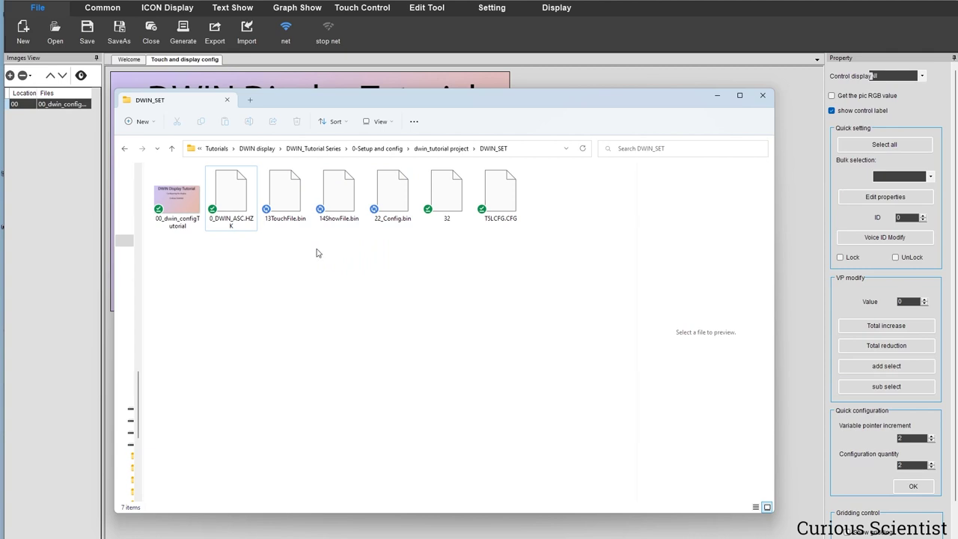
drag(219, 268, 524, 184)
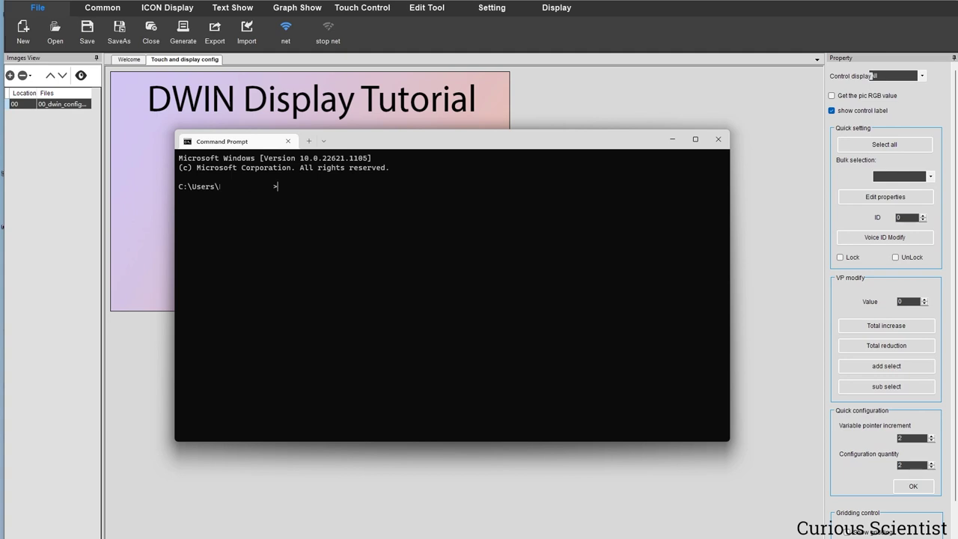
Step: In Command Prompt, run format/q j:/fs:fat32/a:4096 to quick-format the card, with the volume label DWINDISPLAY
text(format/q)
text(j)
text(:/fs:fat32/a:4096)
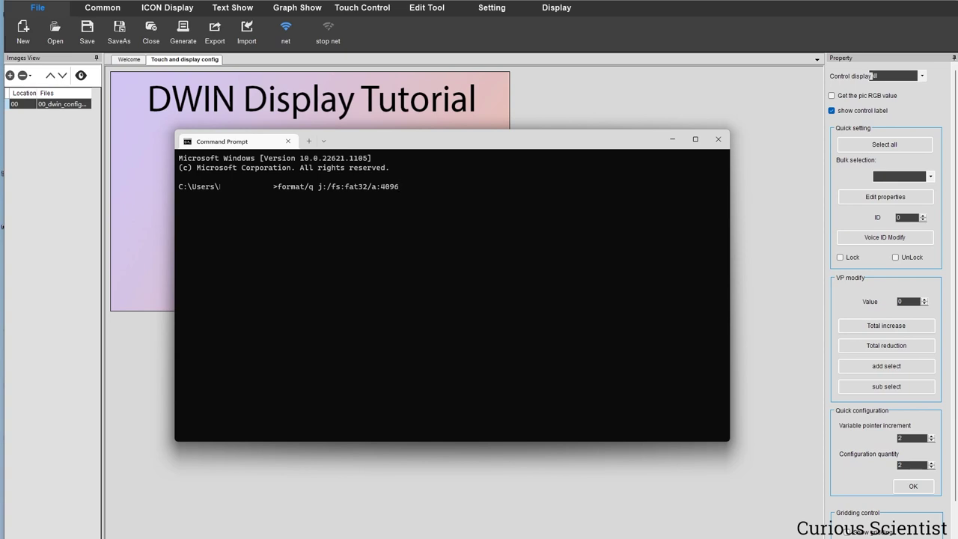
key(Return)
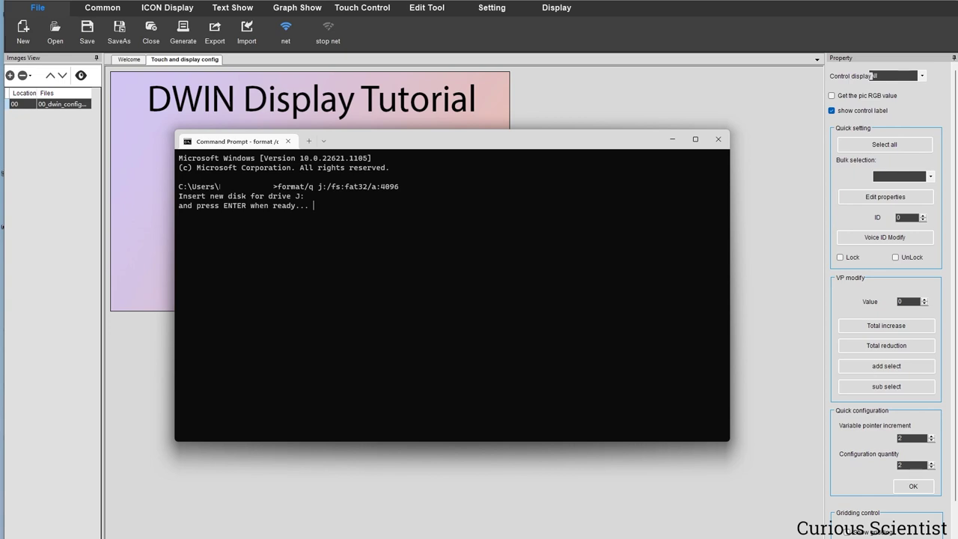
key(Return)
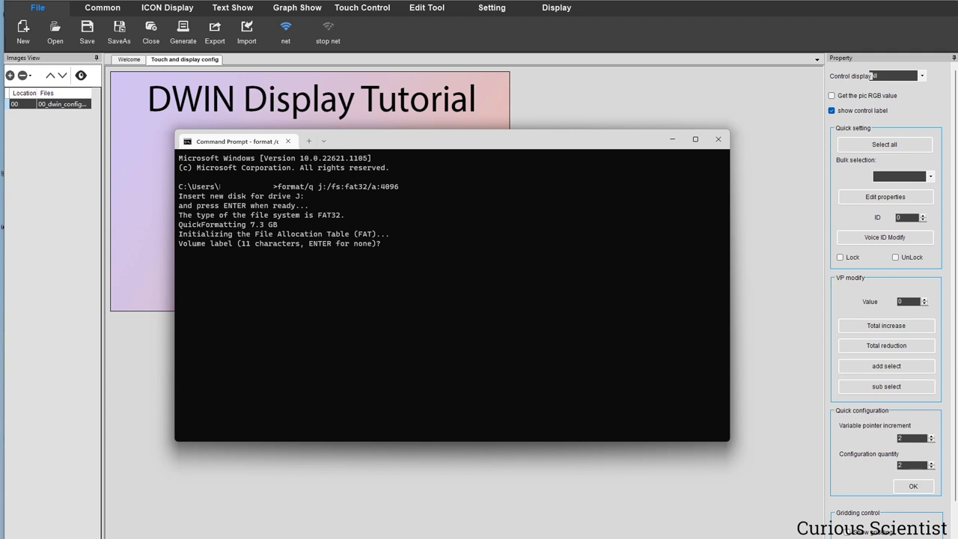
text(DWINDISPLAY)
key(Return)
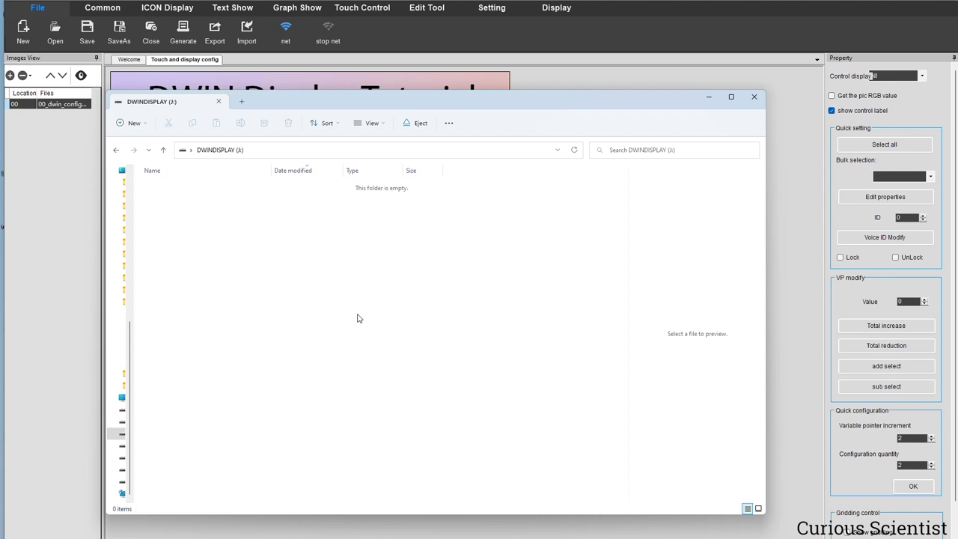
Step: Copy the DWIN_SET folder from the dwin_tutorial project folder to the DWINDISPLAY (J:) drive
key(alt+Tab)
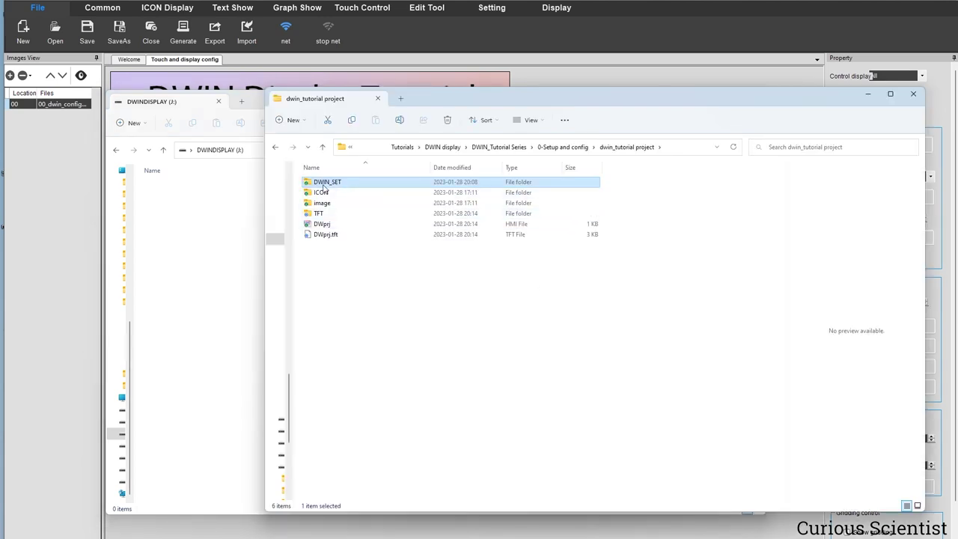
mouse_move(340, 186)
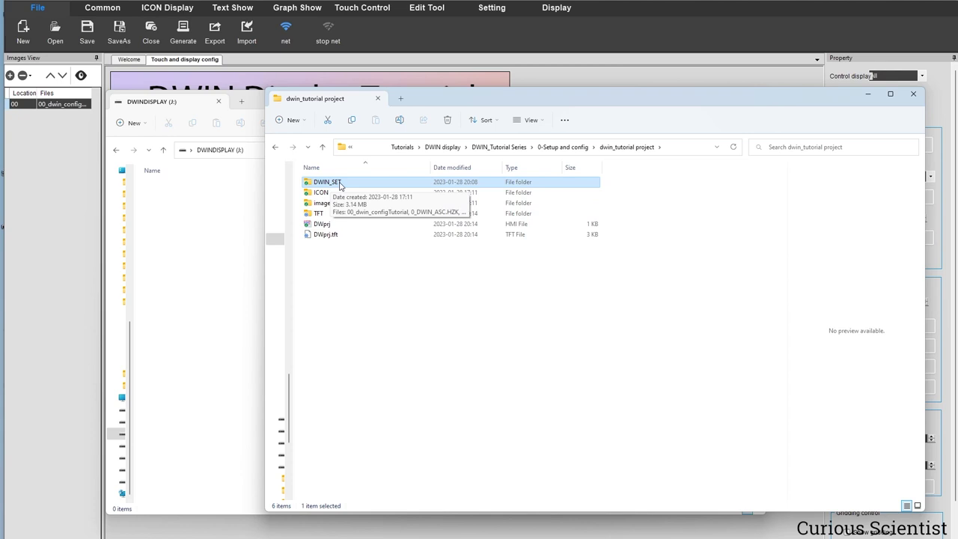
drag(340, 186, 213, 238)
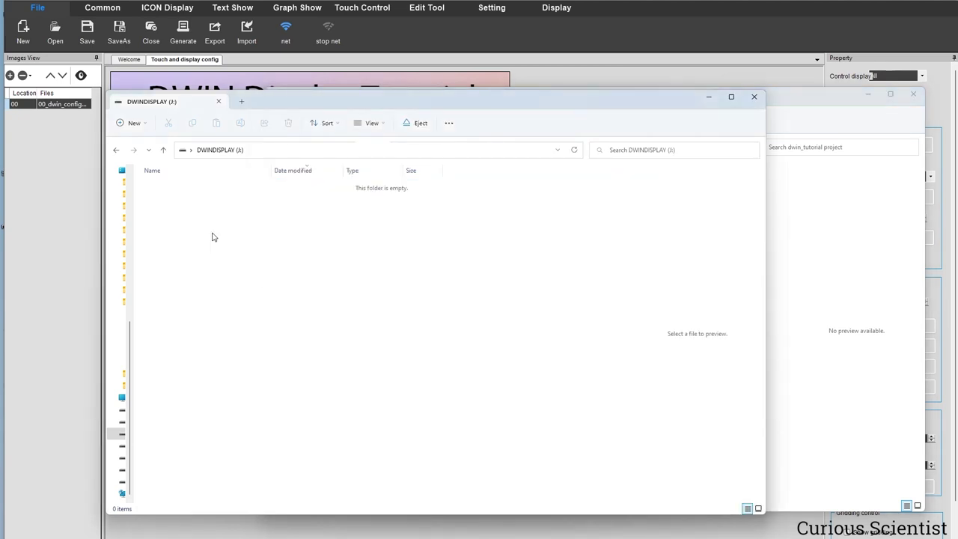